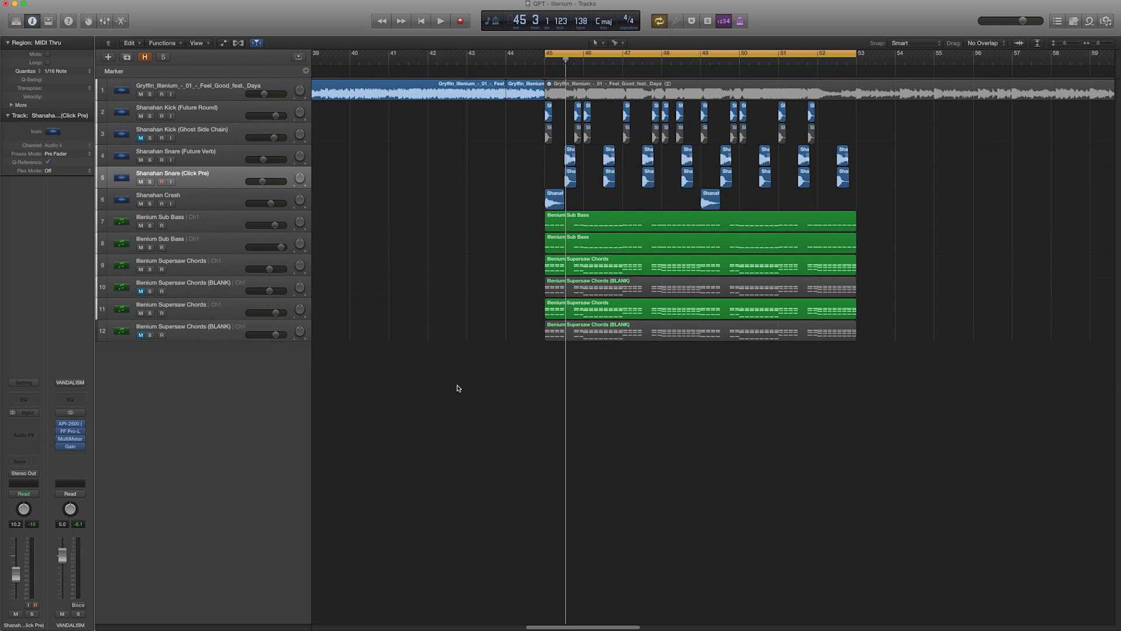
Move the cycle start back to bar 44 and play the arrangement to listen to the section
click(642, 242)
click(646, 220)
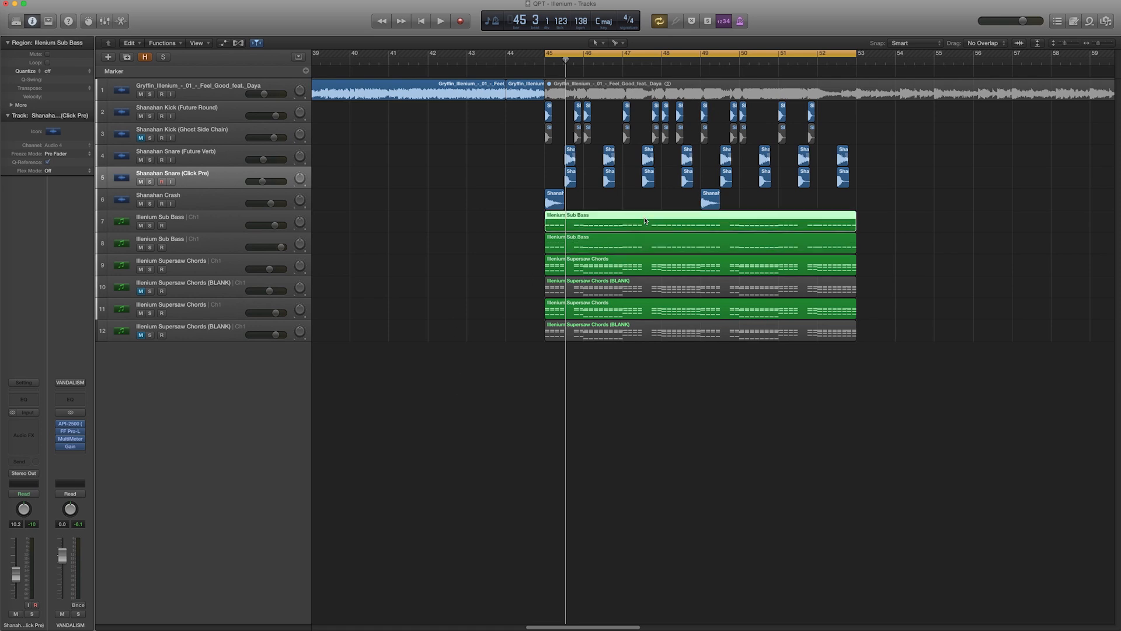
drag(545, 57, 515, 58)
key(space)
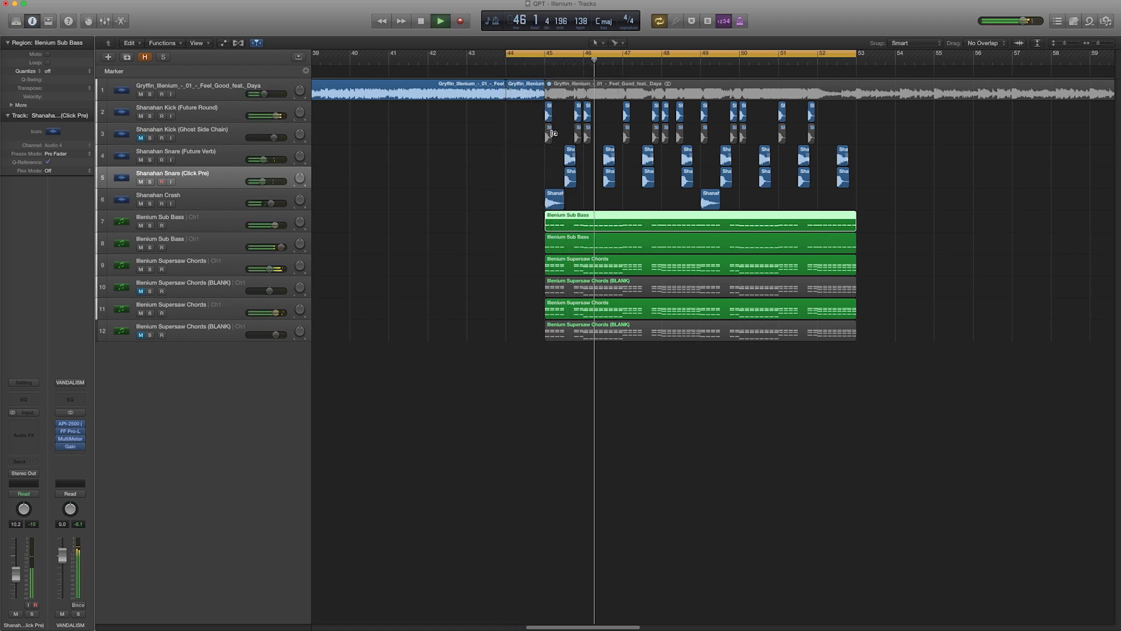
click(498, 257)
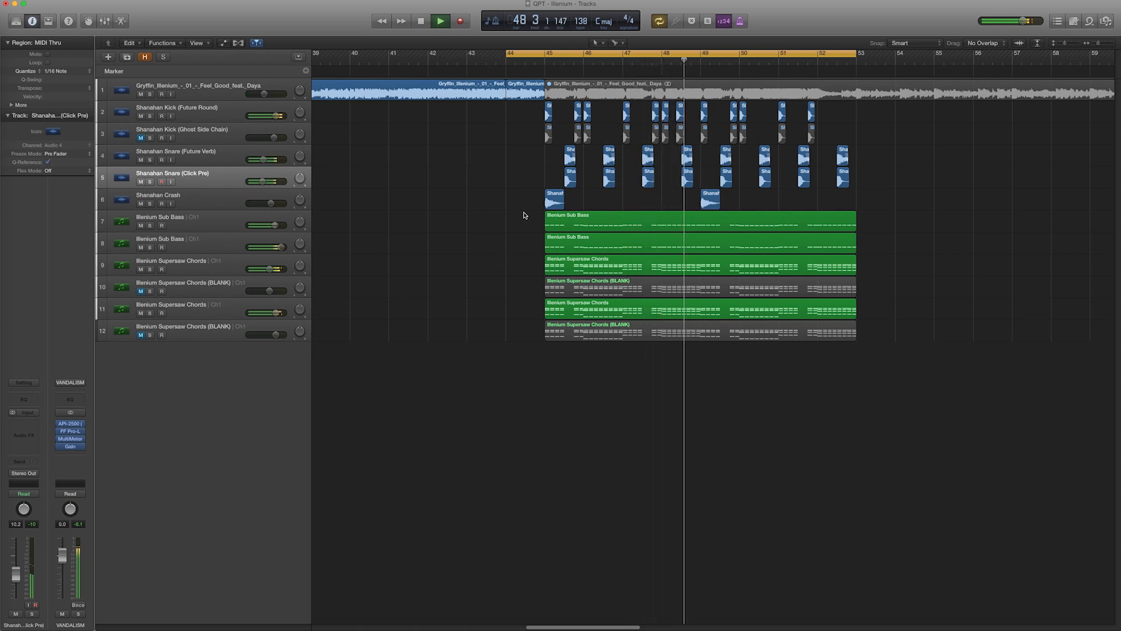
key(space)
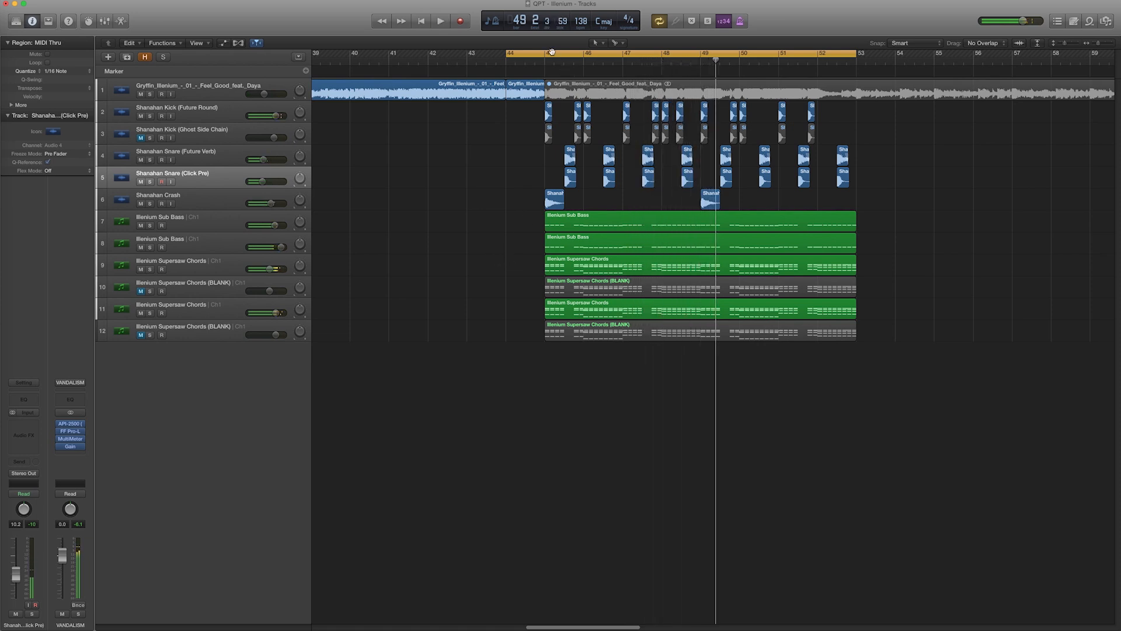
Set the cycle range to bars 45 through 53 and select the Illenium Supersaw Chords (BLANK) track
click(548, 51)
drag(548, 51, 856, 73)
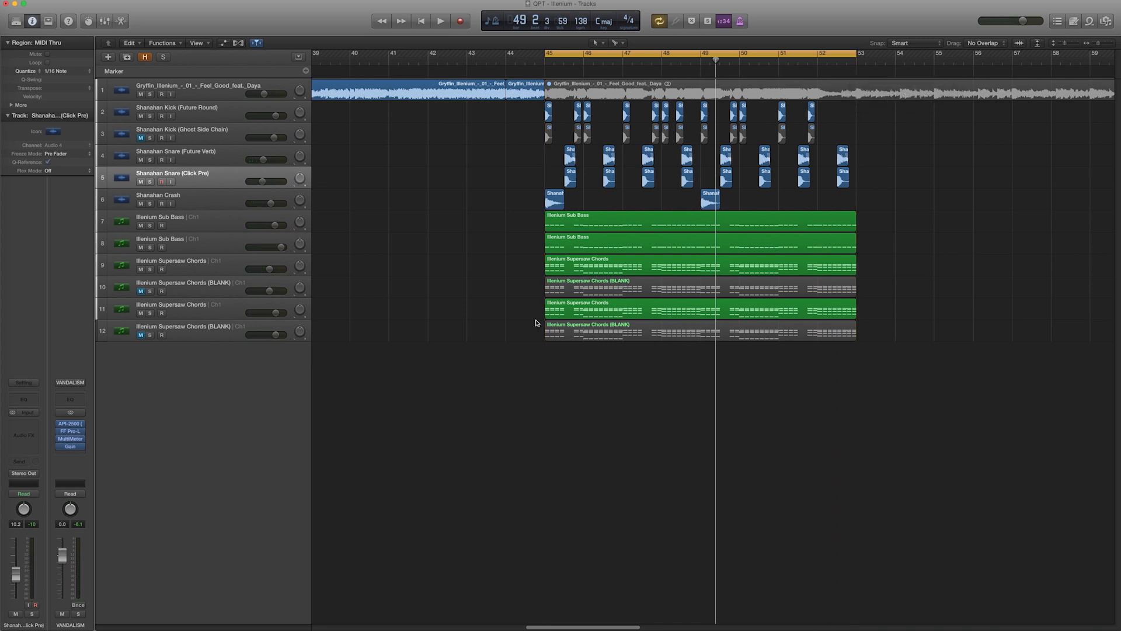
click(217, 270)
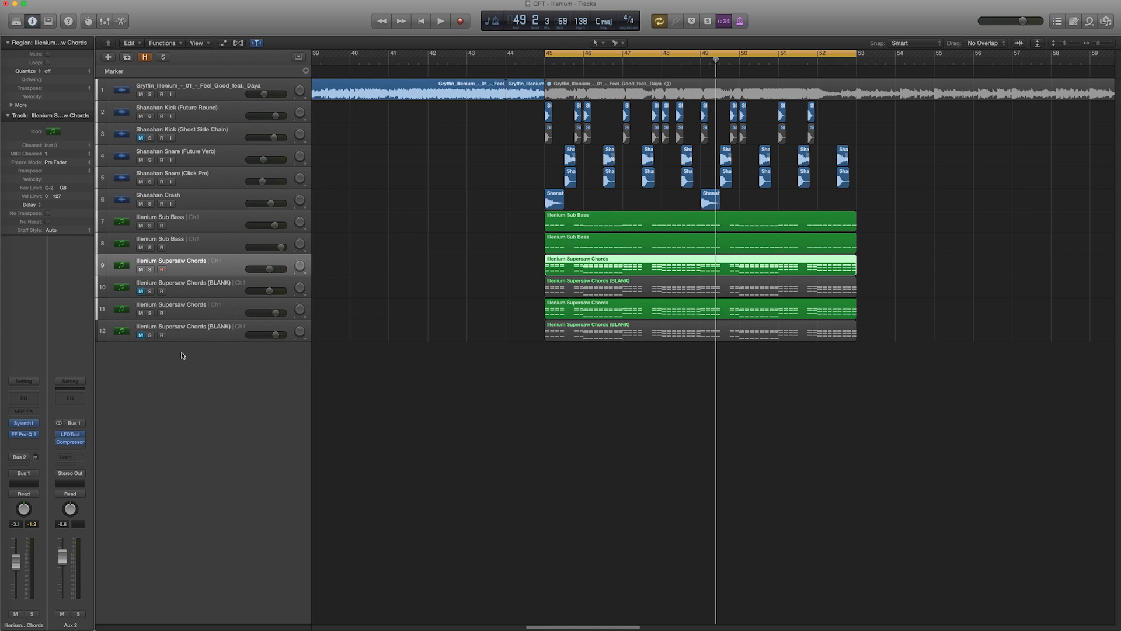
click(214, 289)
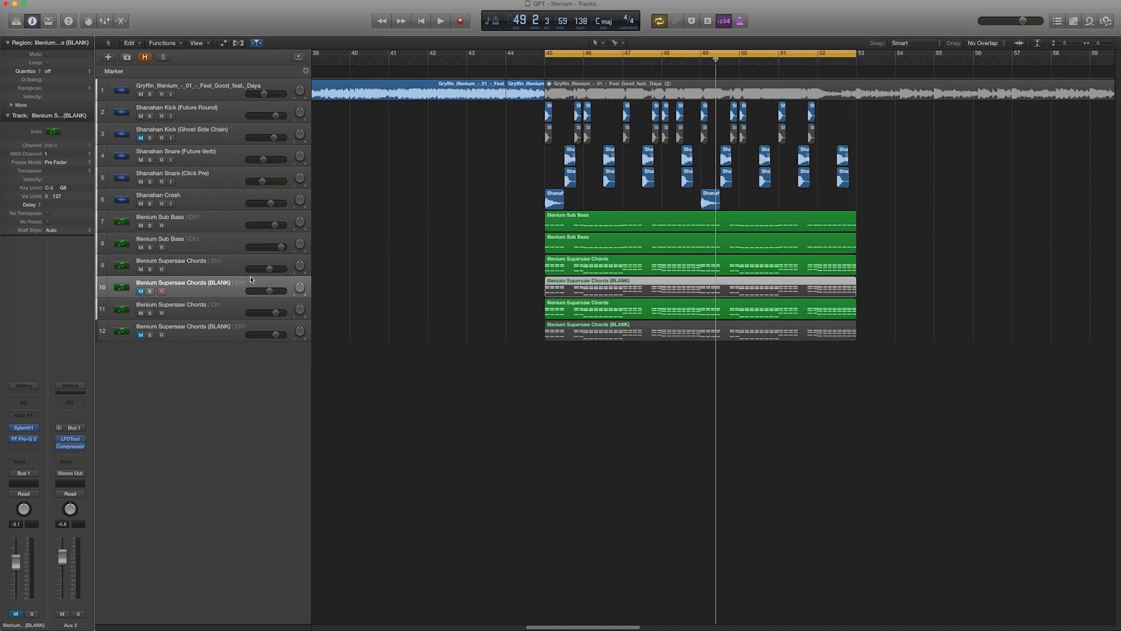
Unmute and solo the BLANK chords track and open its Sylenth1 plug-in window
click(140, 291)
click(150, 291)
click(25, 428)
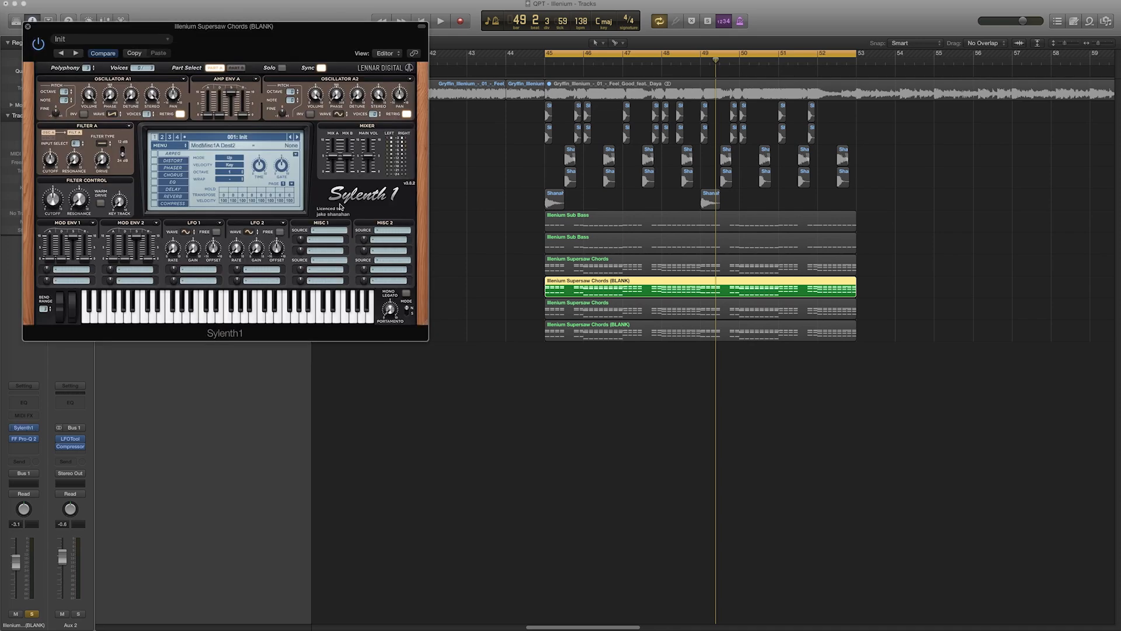
drag(231, 23, 641, 205)
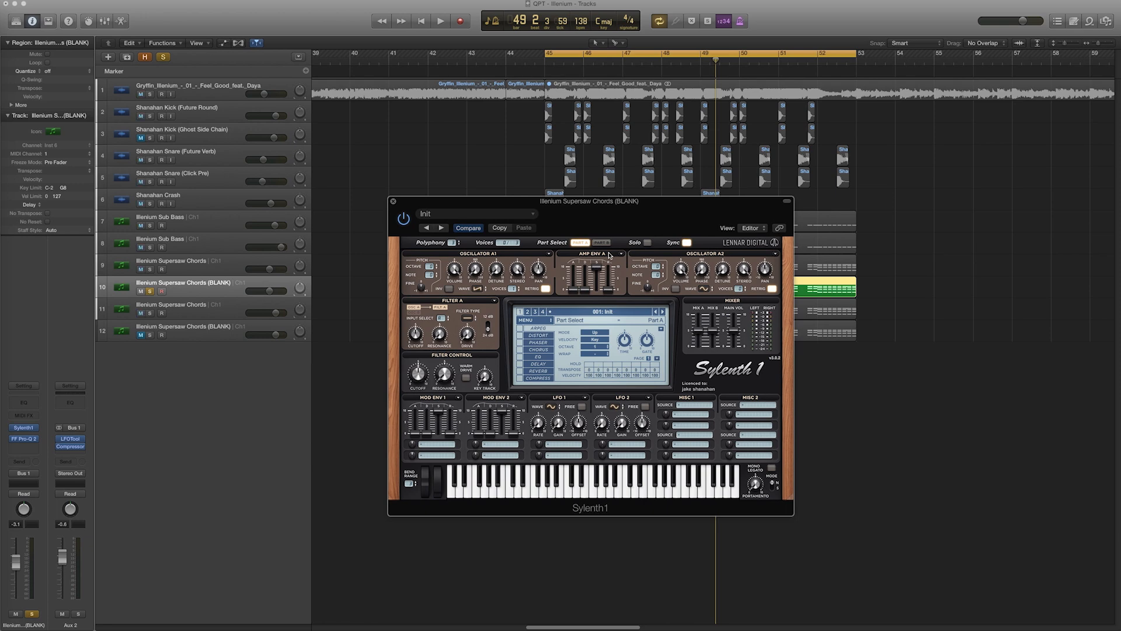
Adjust an Amp Env A slider and raise the unison voices on oscillators A1 and A2
drag(582, 289, 593, 322)
drag(512, 288, 528, 108)
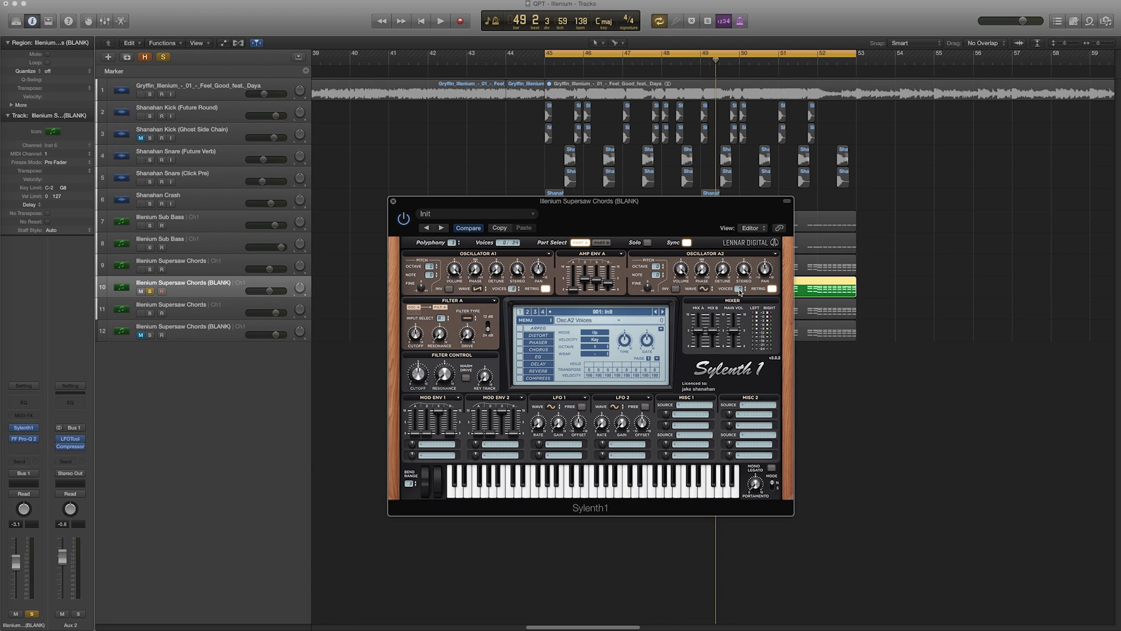
drag(745, 259, 763, 101)
Choose a new waveform for Oscillator A2
click(706, 290)
click(708, 306)
Set the Filter A type to Lowpass and raise the filter control's resonance
click(467, 319)
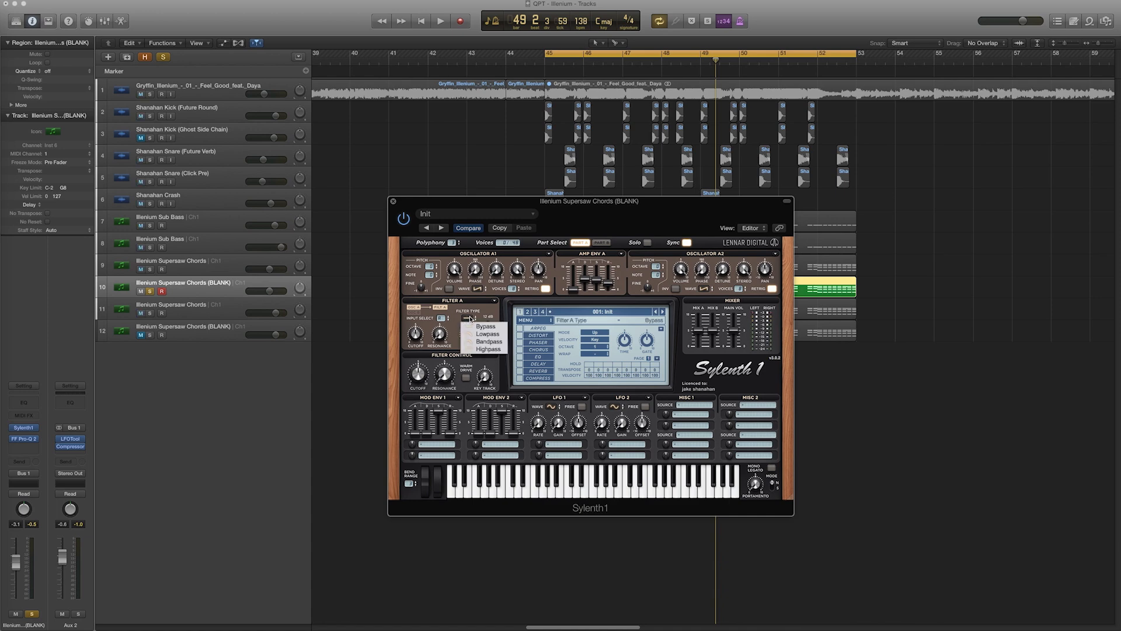
click(486, 334)
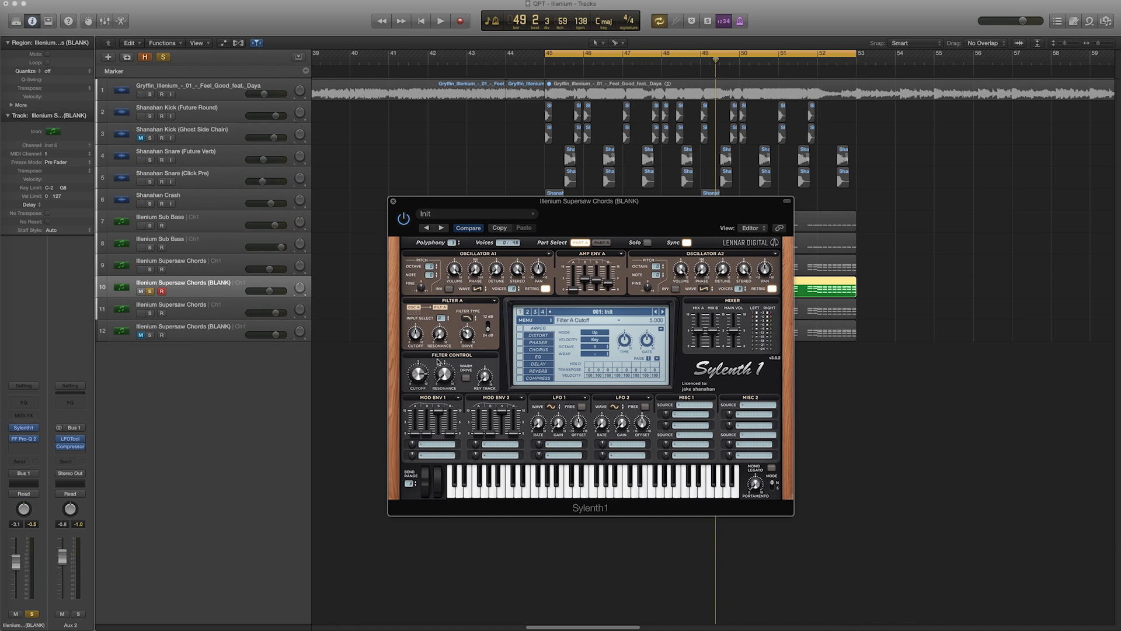
drag(445, 368, 447, 342)
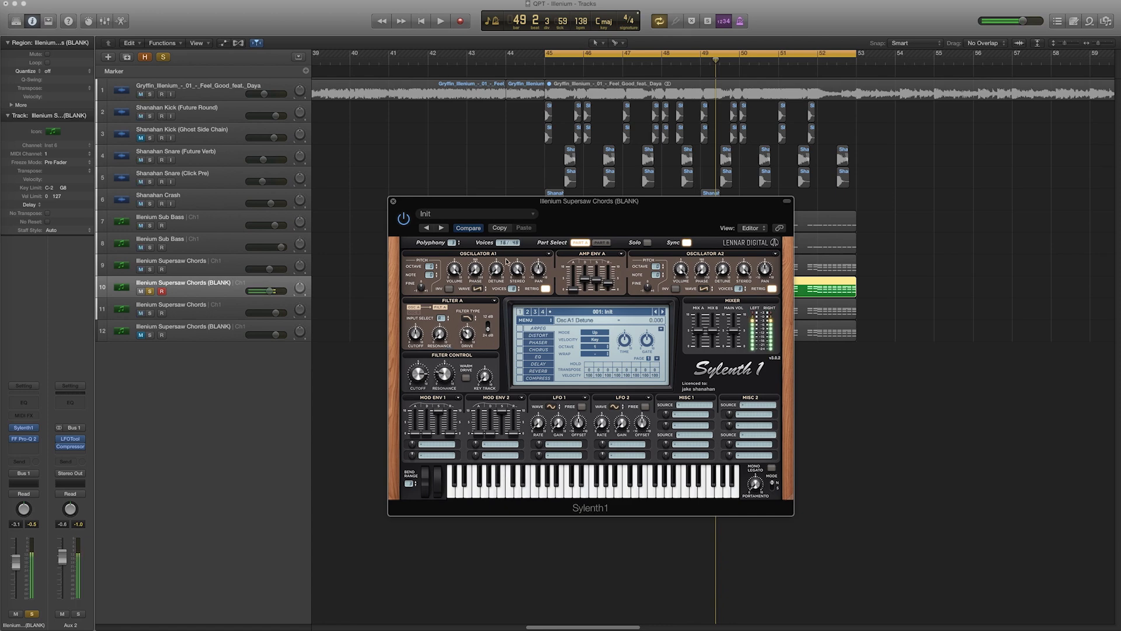
Increase the detune on oscillators A1 and A2
drag(498, 271, 473, 229)
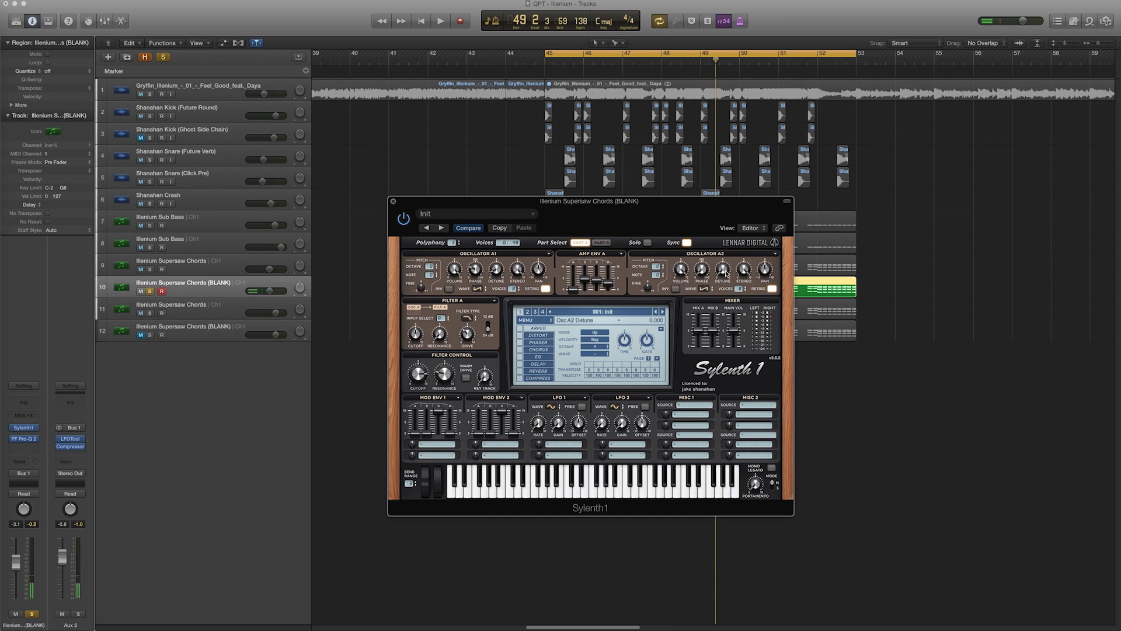
drag(724, 271, 726, 237)
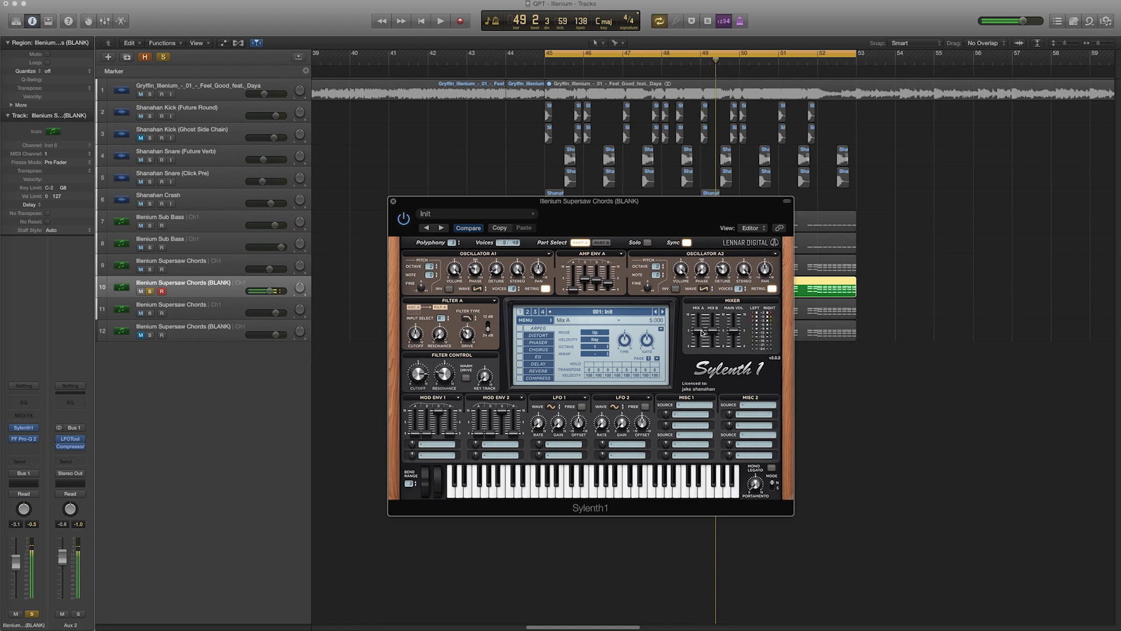
Lower the Mix A level and play the cycle to audition the patch
drag(699, 331, 733, 358)
key(space)
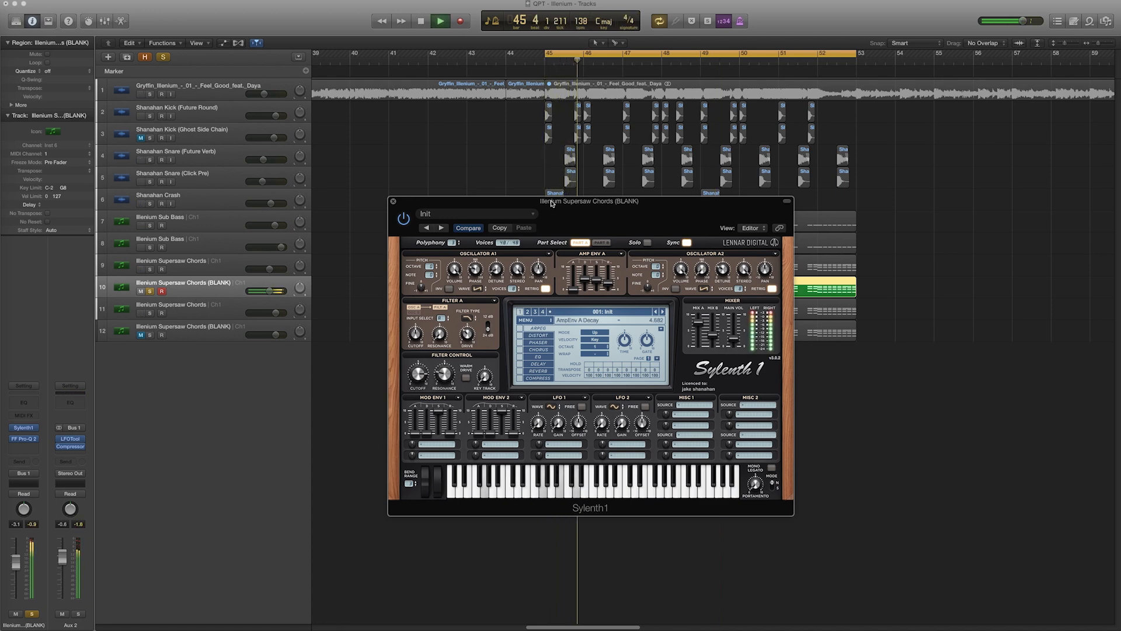
drag(546, 204, 803, 263)
key(space)
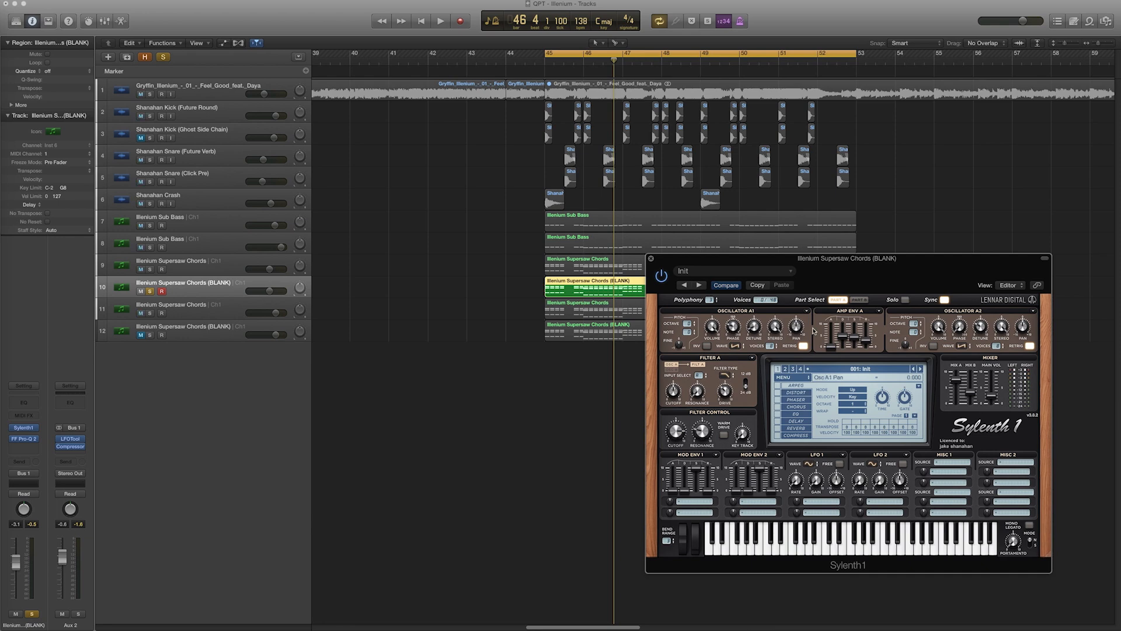
Switch to Part B and shape Amp Env B, raising its release
click(860, 300)
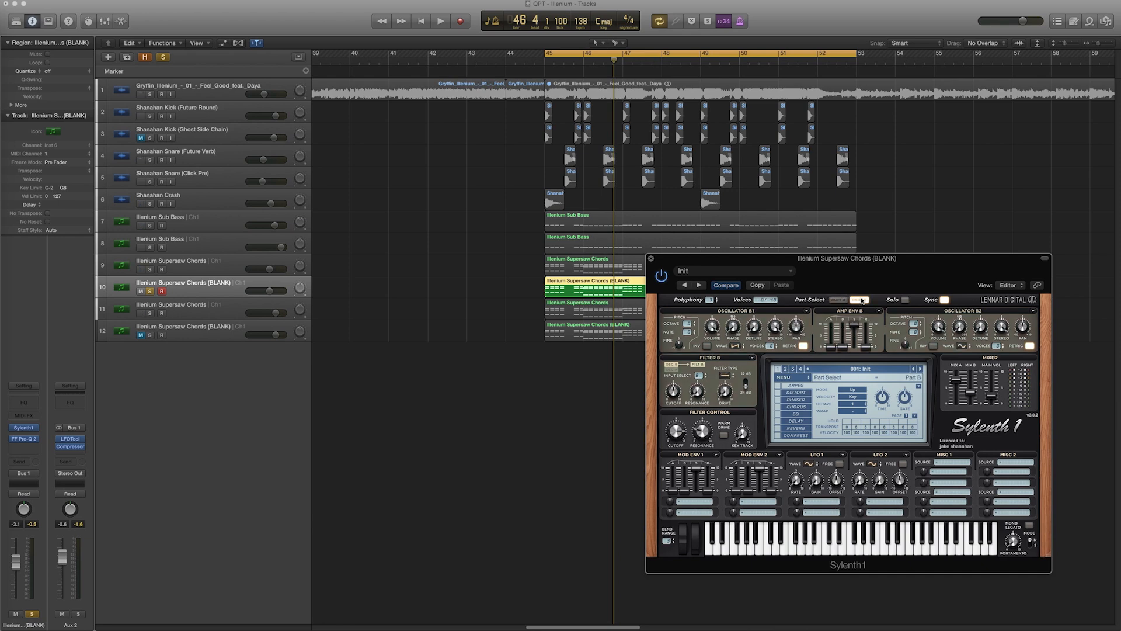
drag(856, 327, 854, 374)
drag(844, 348, 834, 295)
drag(867, 349, 869, 311)
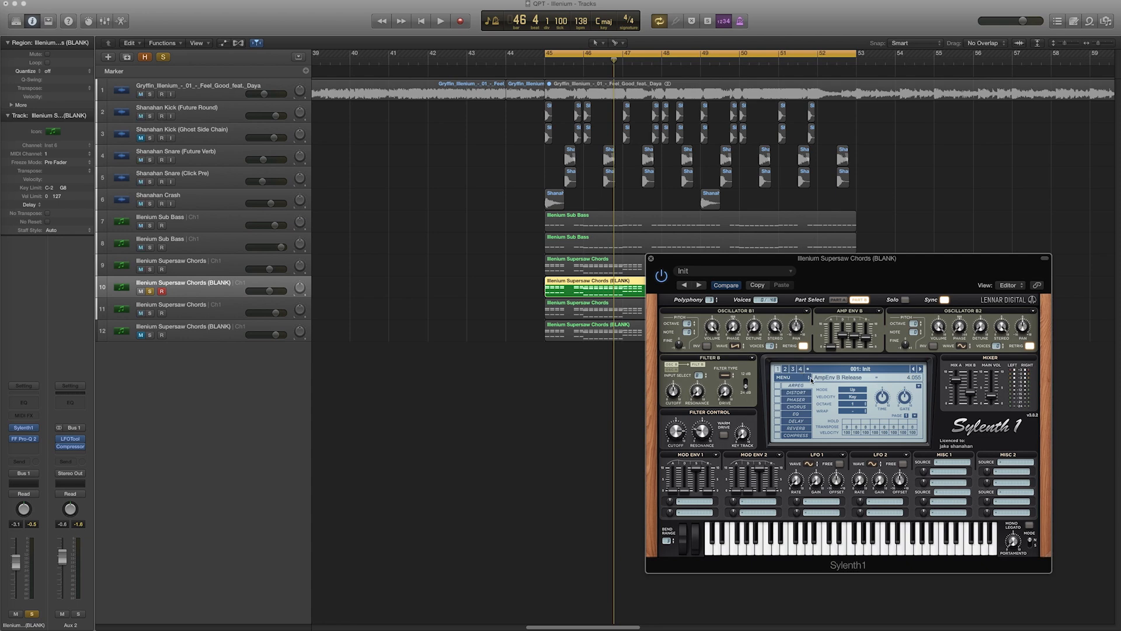
Set Oscillator B1's waveform to Noise
click(738, 347)
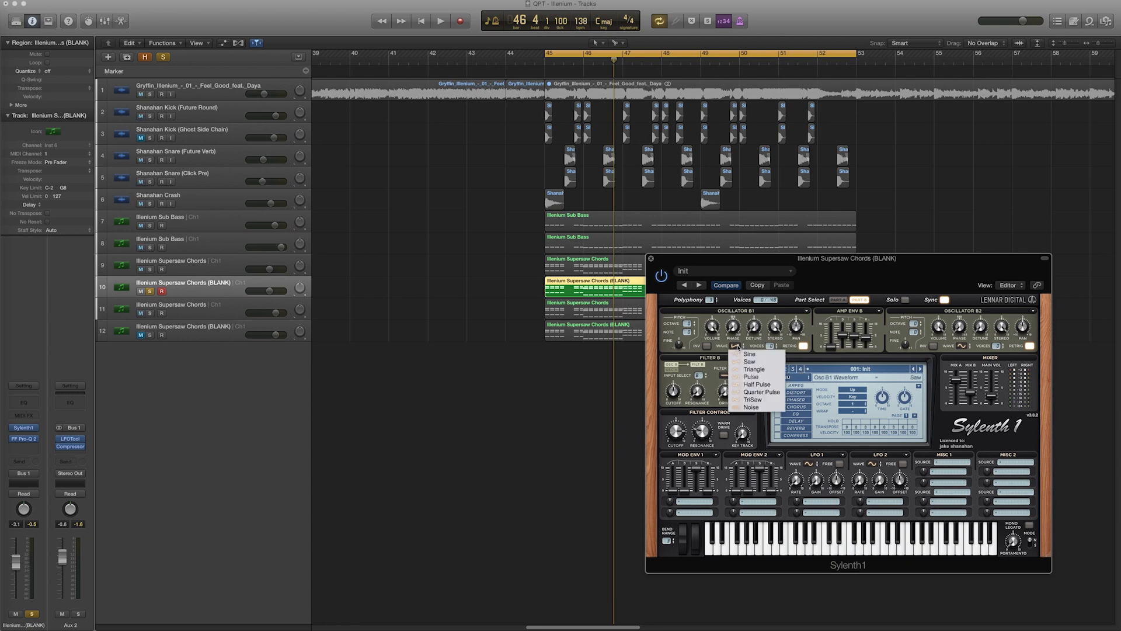
click(752, 408)
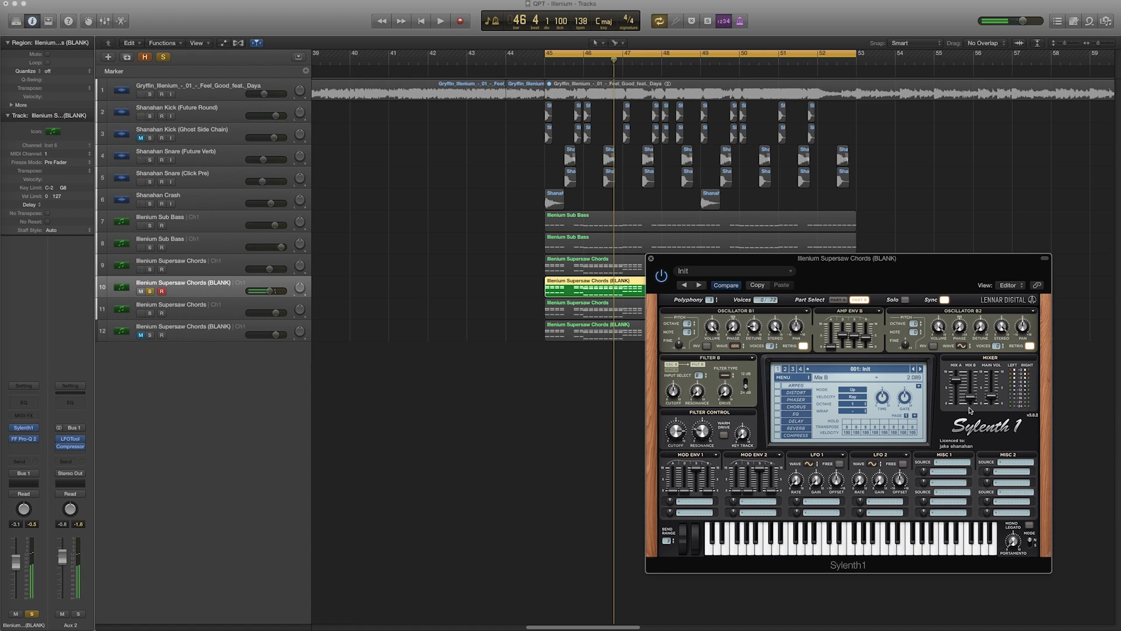
Set the Filter B type to Lowpass and lower its cutoff
click(725, 376)
click(737, 391)
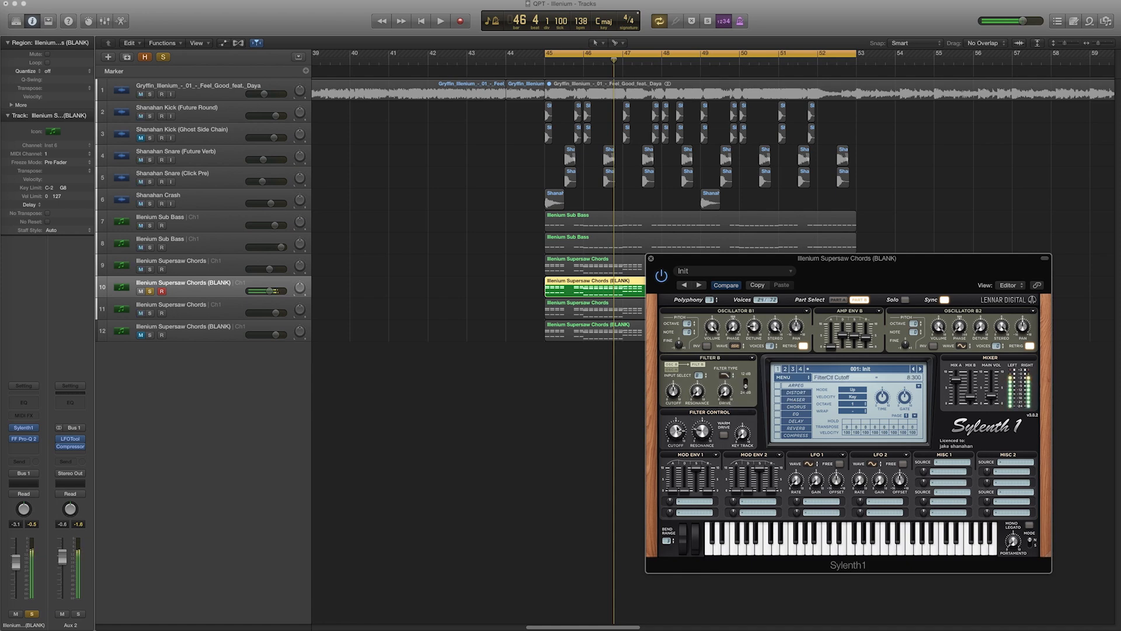
drag(673, 391, 674, 407)
Adjust Oscillator B1's detune and volume and change Oscillator B2's waveform
drag(754, 327, 753, 333)
click(712, 328)
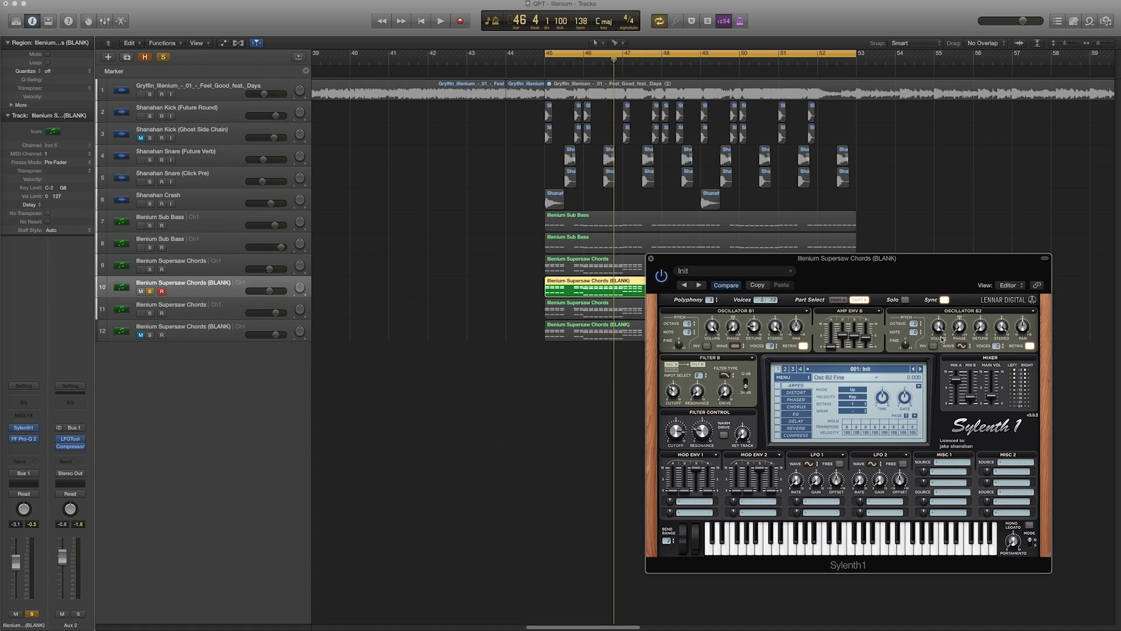
click(962, 346)
click(986, 356)
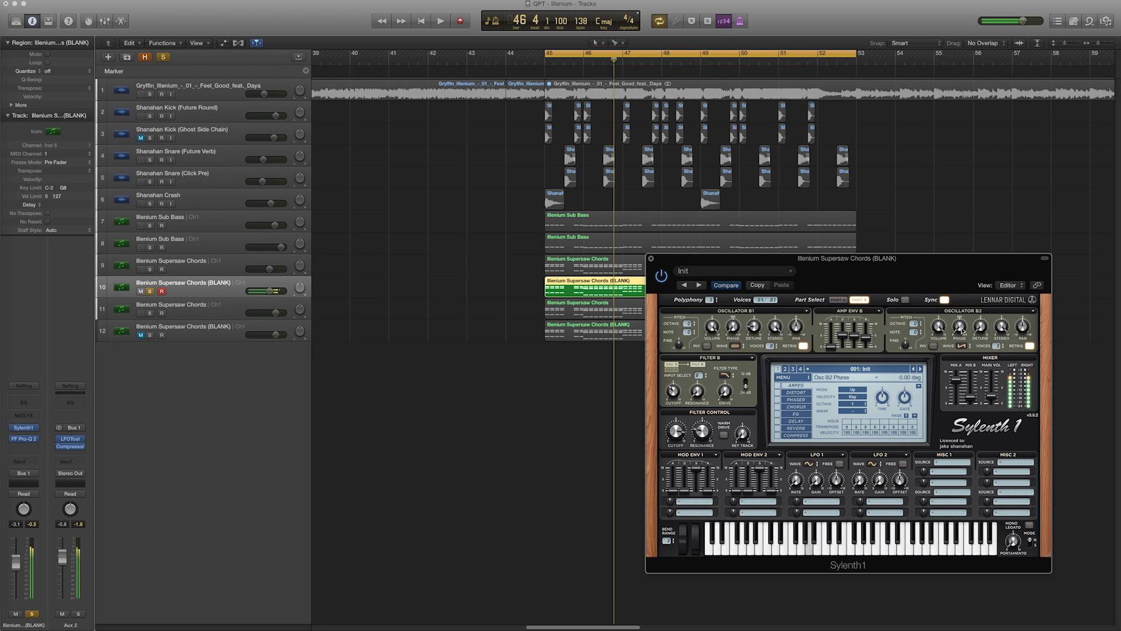
Set Oscillator B2's volume while playing the cycle to audition the layer
drag(930, 329, 944, 444)
key(space)
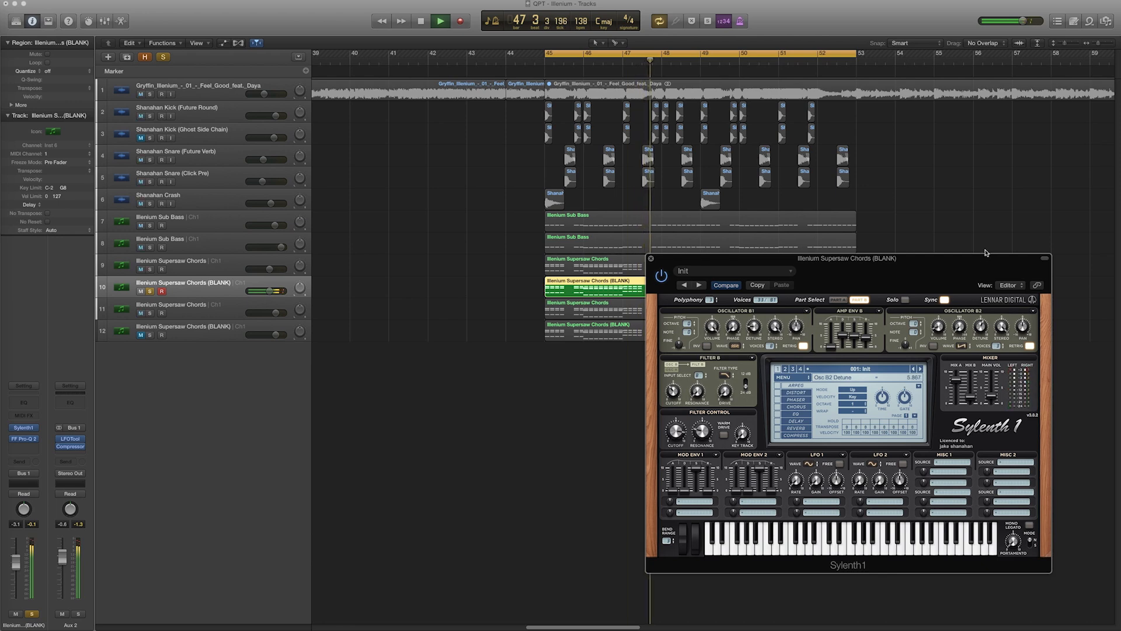
drag(946, 327, 942, 311)
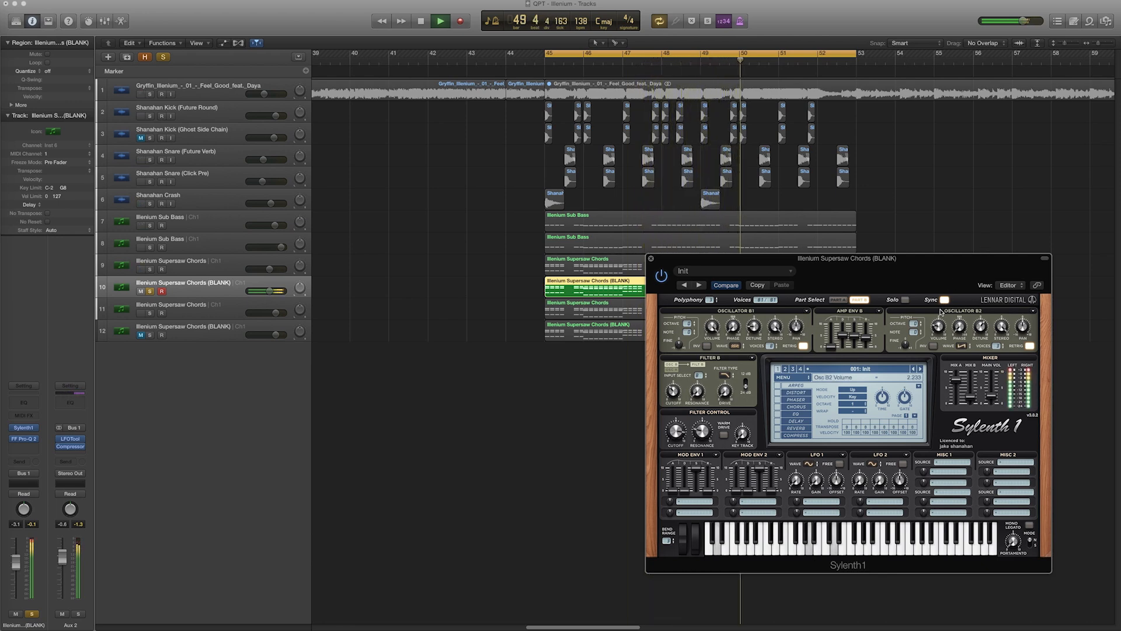
key(space)
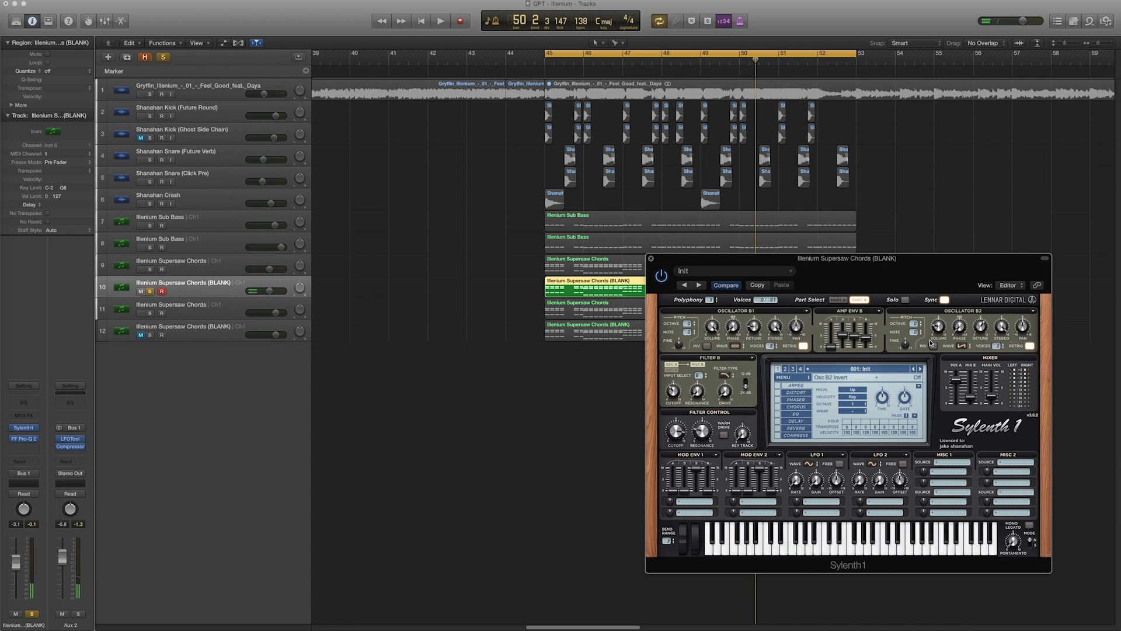
Enable the Phaser effect and adjust its dry/wet, LFO gain and L/R offset
click(795, 402)
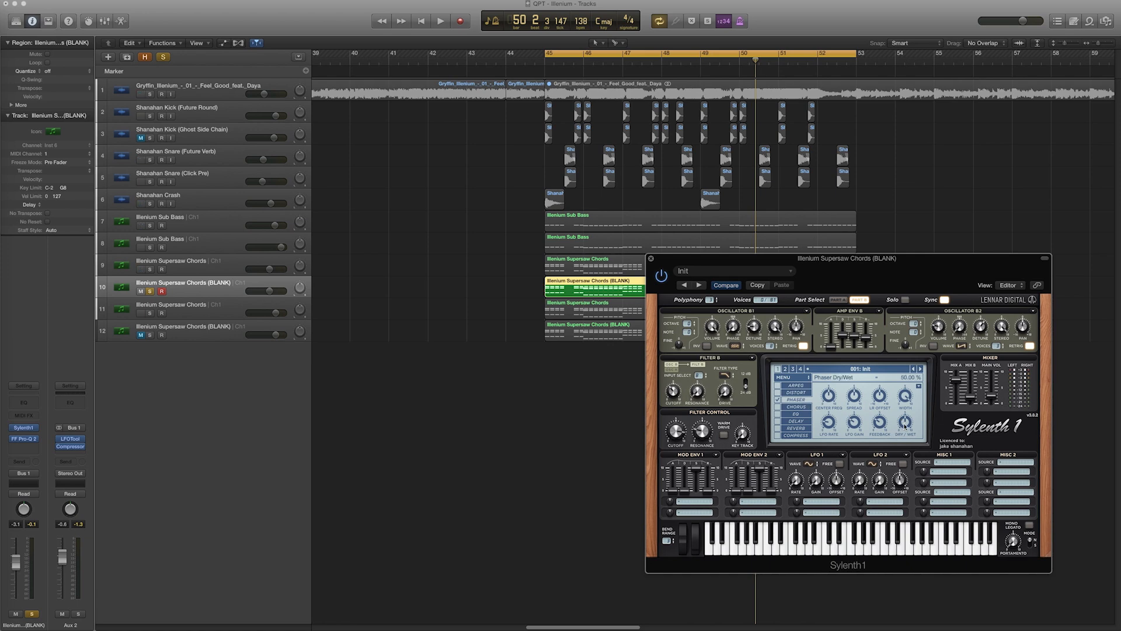
drag(905, 428, 901, 462)
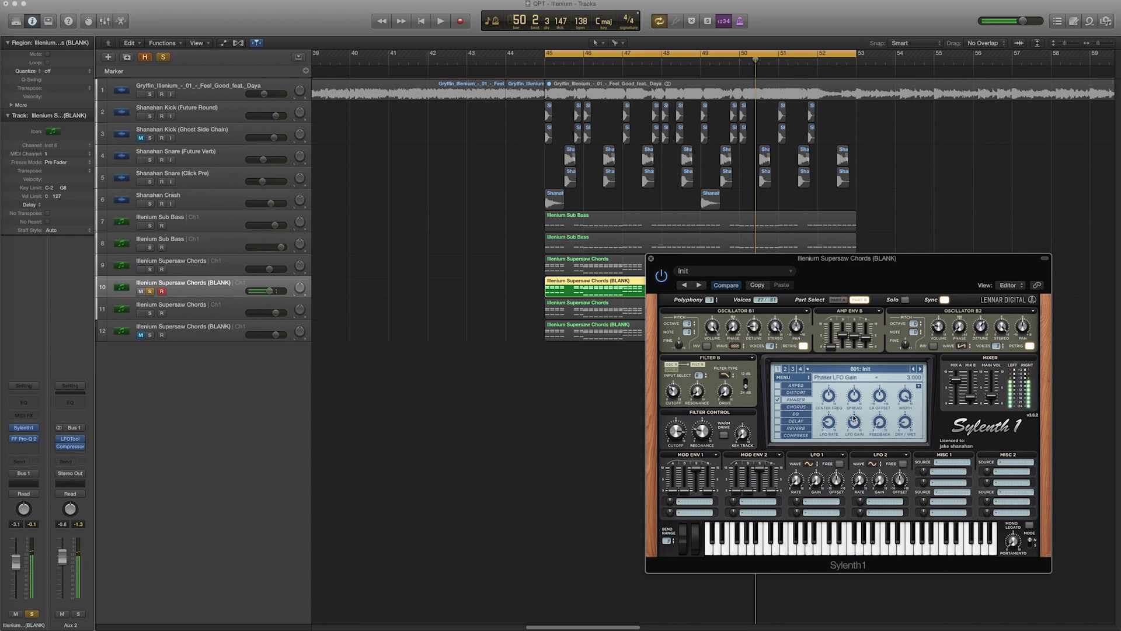
drag(854, 419, 824, 454)
drag(853, 402, 853, 414)
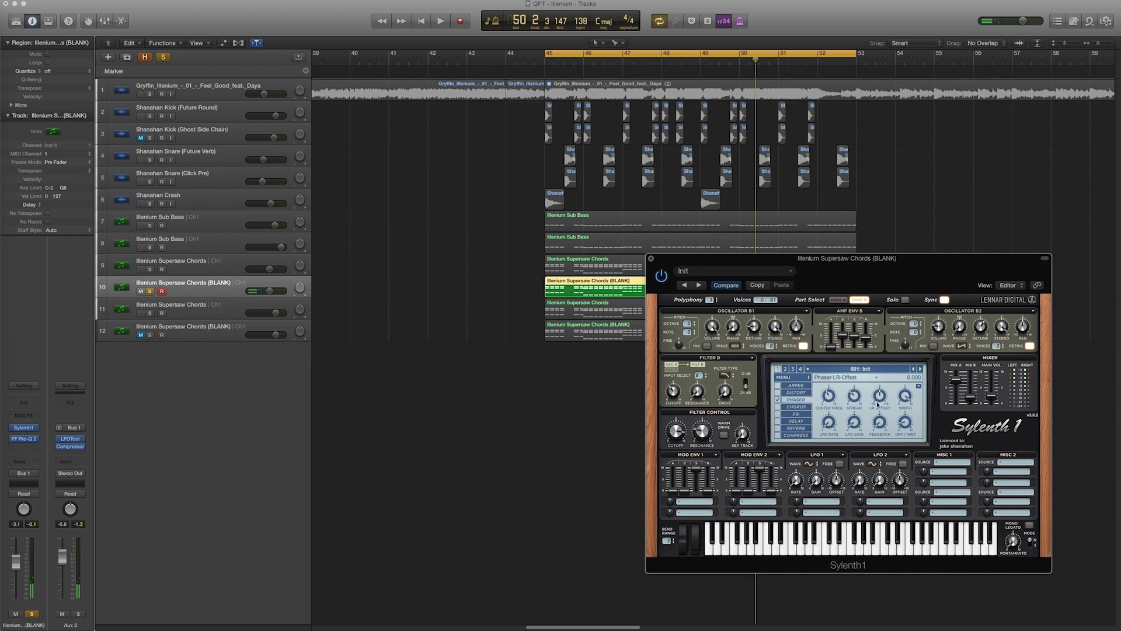
Enable the Reverb effect while playing back the cycle
drag(910, 259, 753, 257)
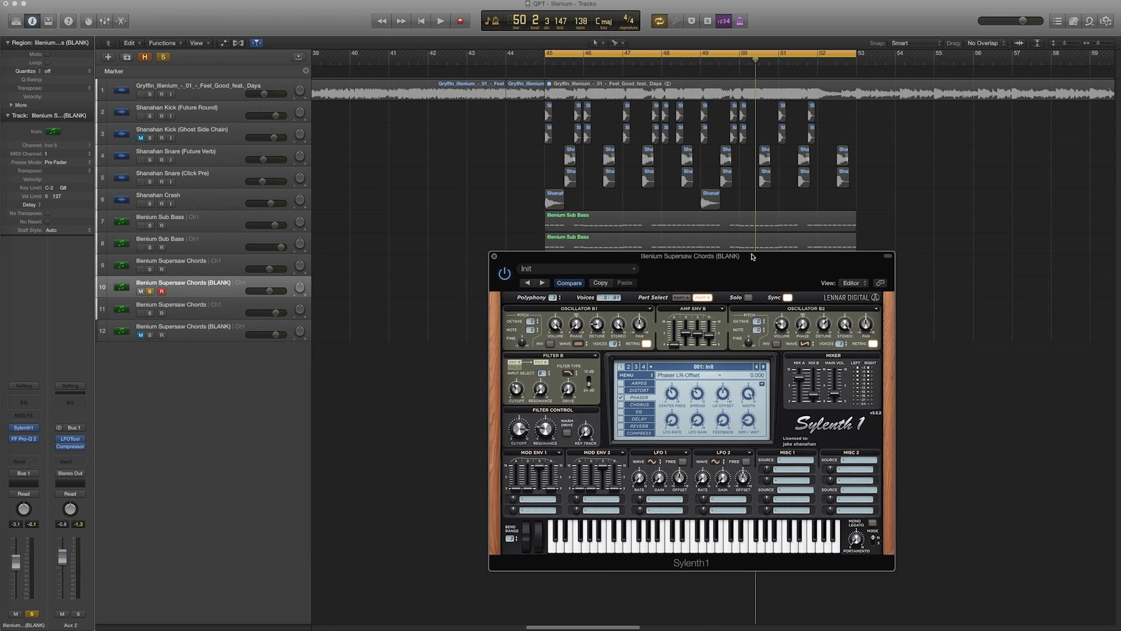
key(space)
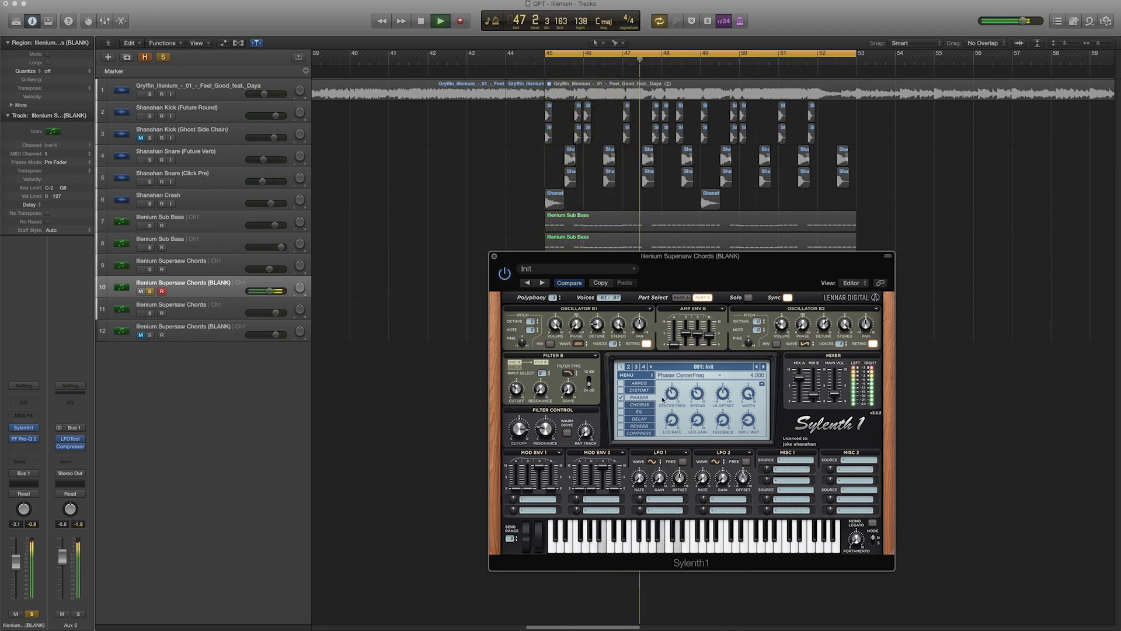
click(622, 426)
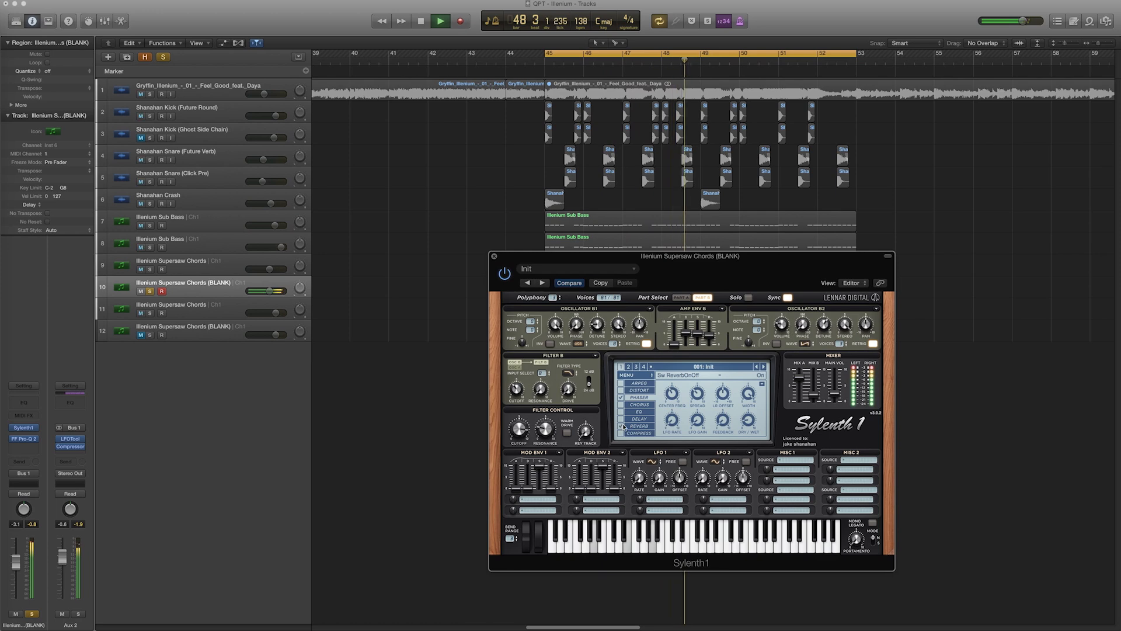
click(639, 426)
key(space)
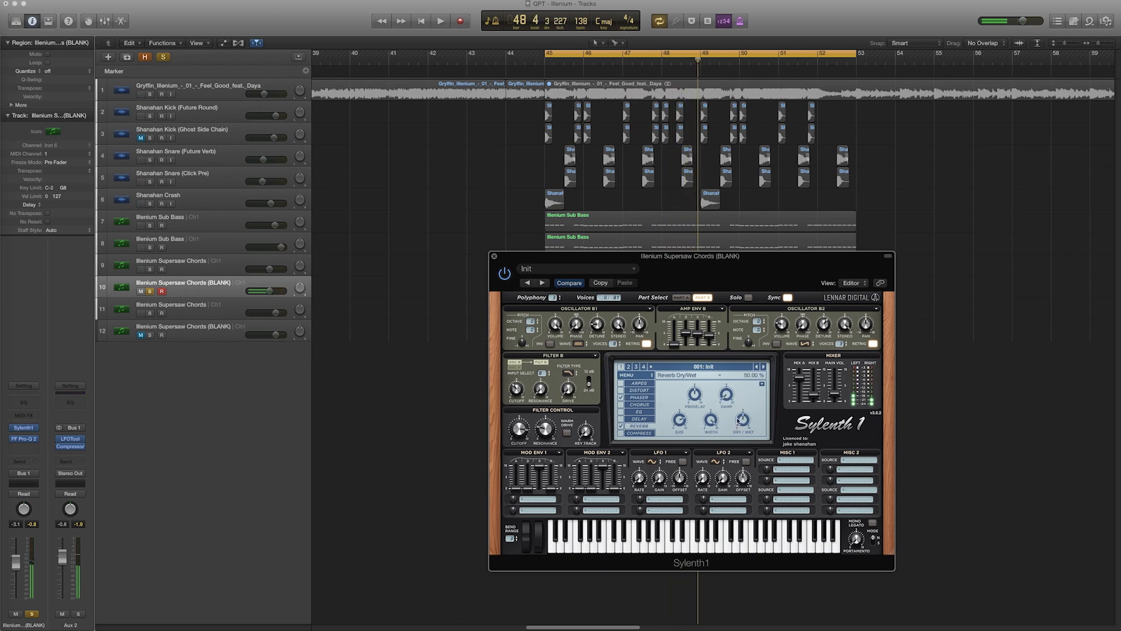
Raise the reverb damp, adjust its dry/wet, and play the cycle again
drag(724, 396, 729, 352)
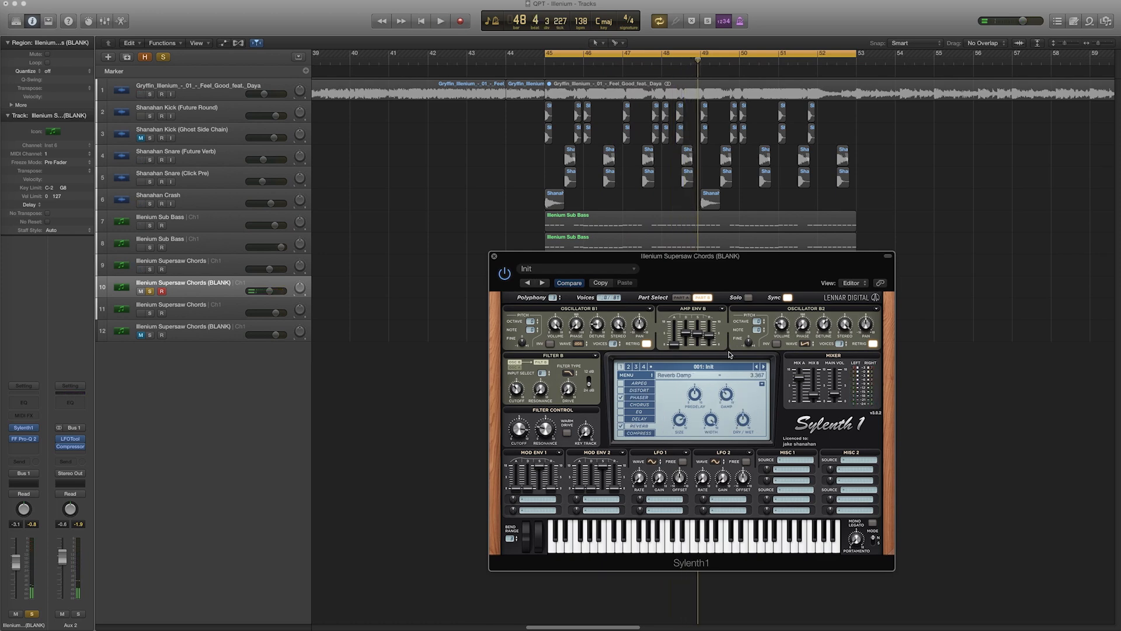
click(695, 395)
drag(744, 420, 748, 423)
key(space)
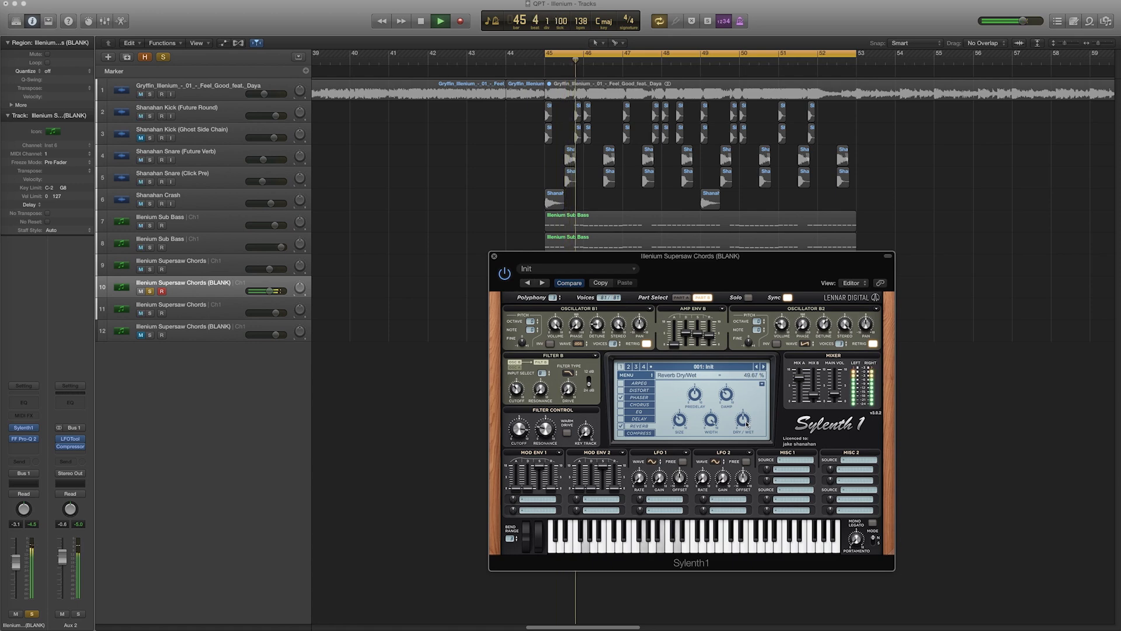
Solo the reference Illenium Supersaw Chords track and play the cycle to compare it with the new patch
key(space)
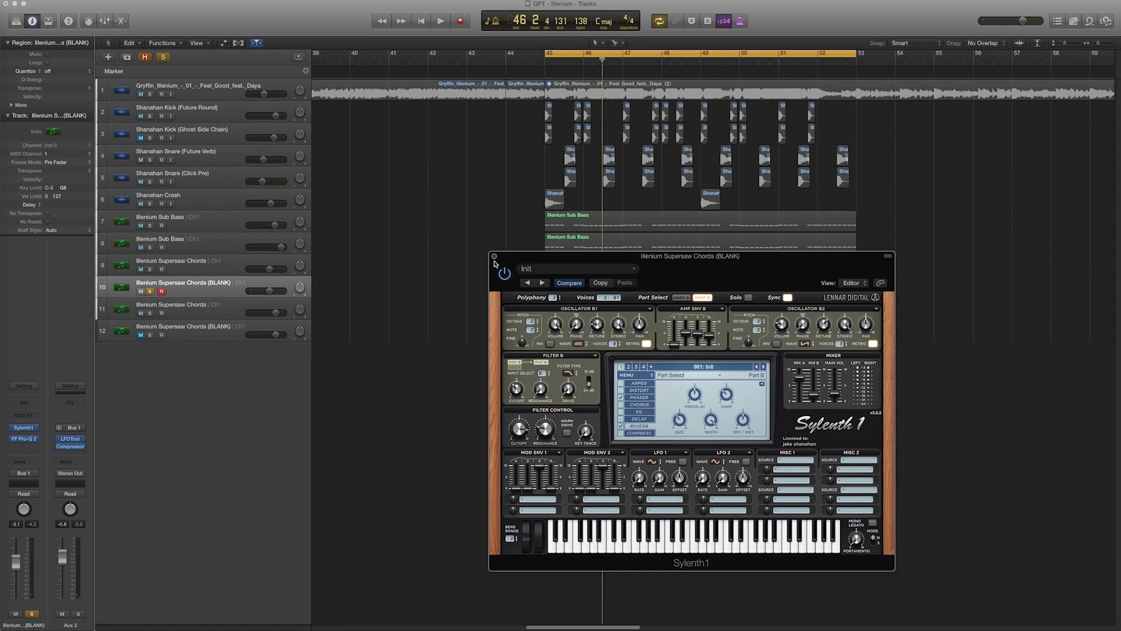
click(495, 256)
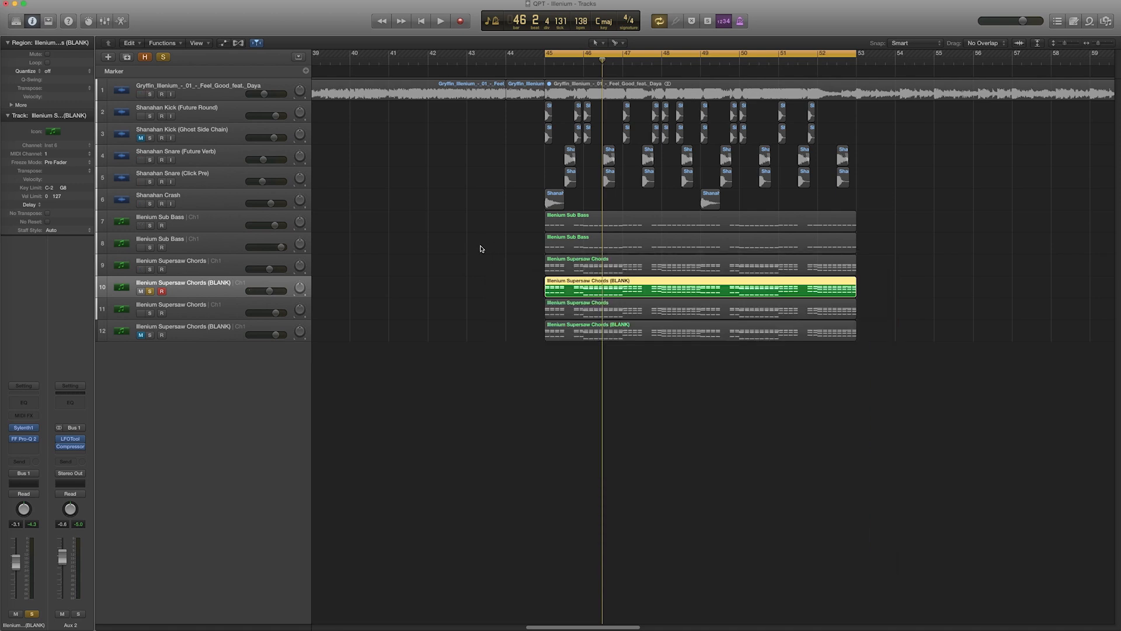
click(150, 291)
click(188, 309)
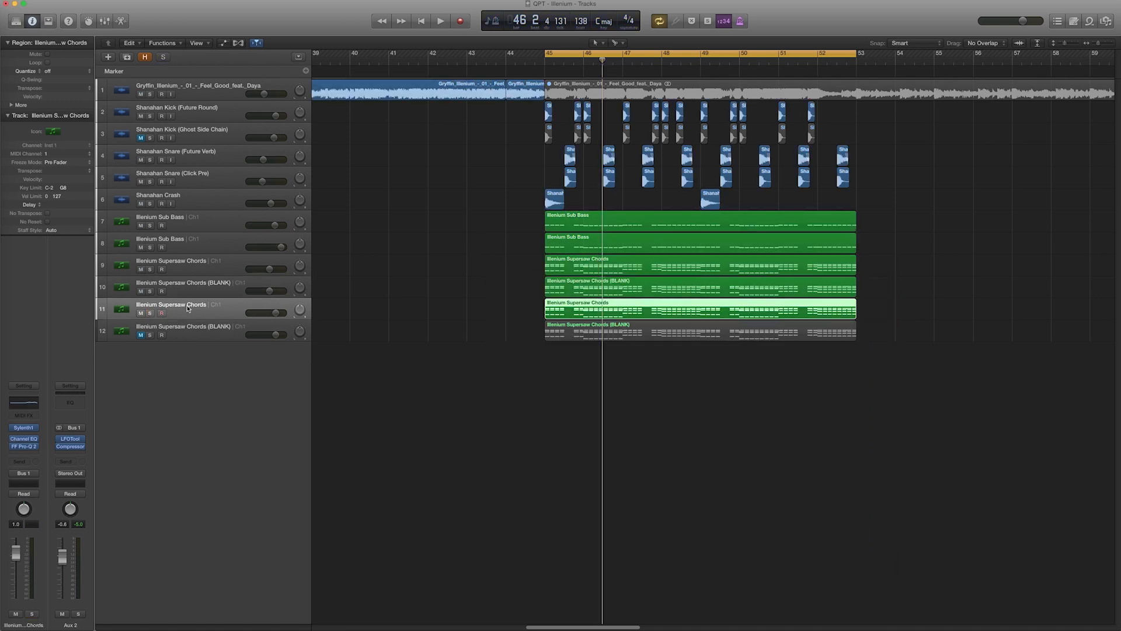
click(150, 313)
key(space)
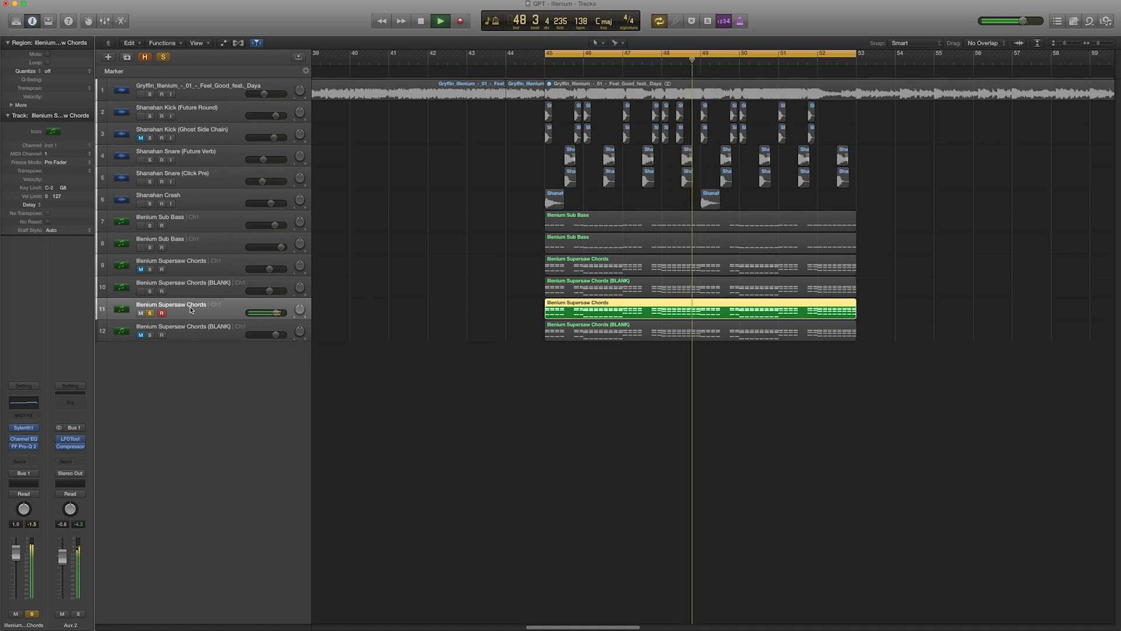
key(space)
Solo the second Illenium Supersaw Chords (BLANK) track, open its Sylenth1 instance and play the cycle
click(188, 331)
click(151, 314)
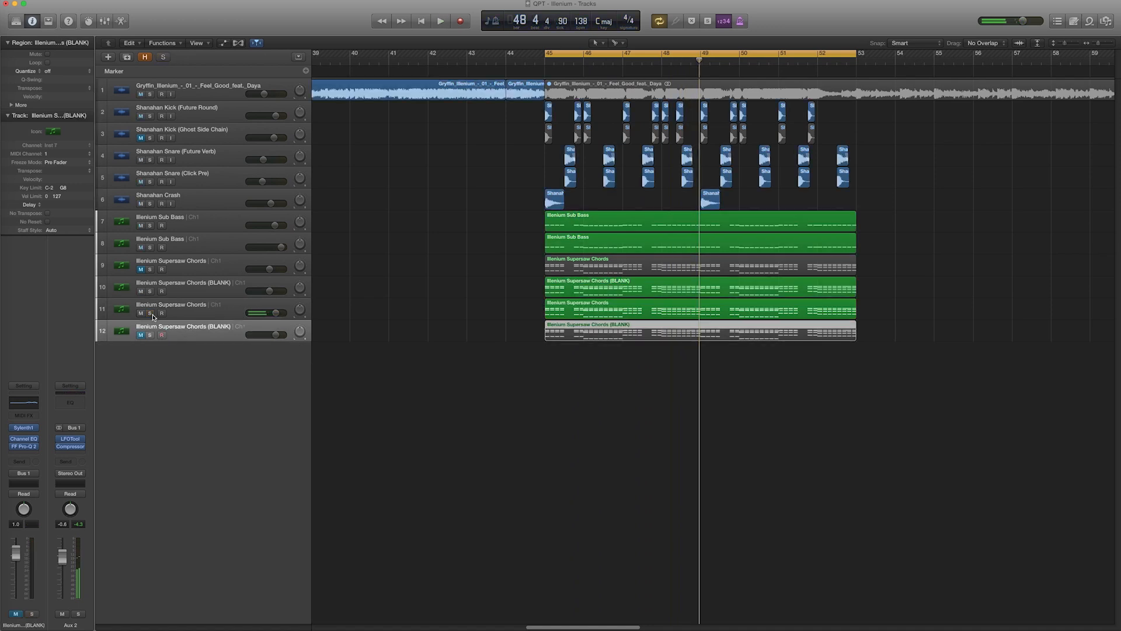
click(151, 336)
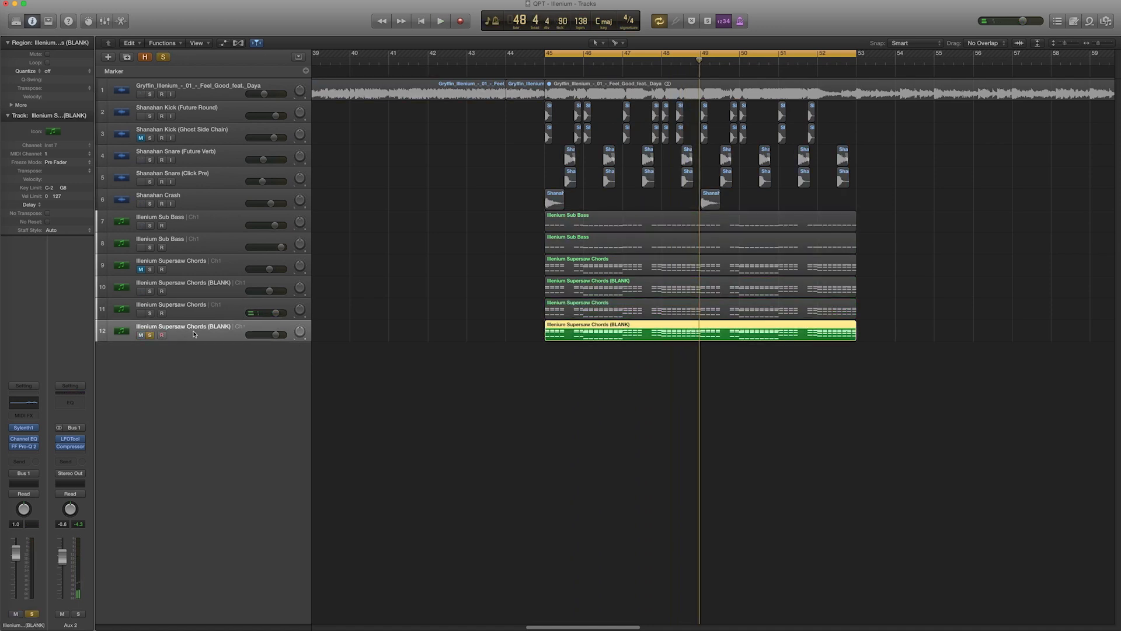
click(23, 427)
drag(514, 187, 373, 157)
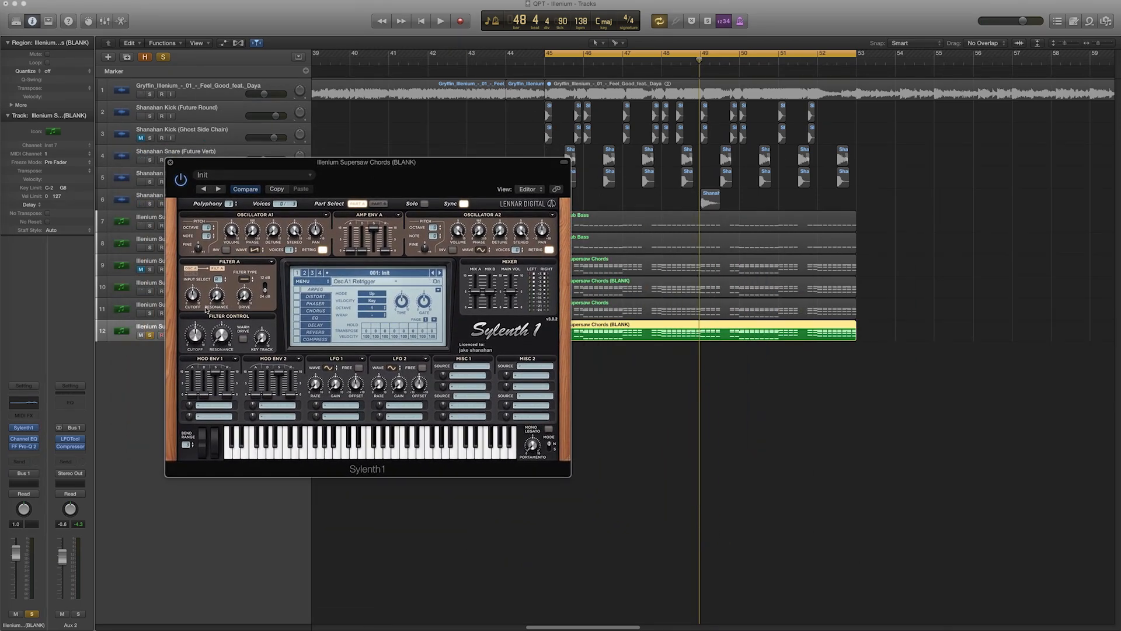
key(space)
drag(509, 175, 566, 219)
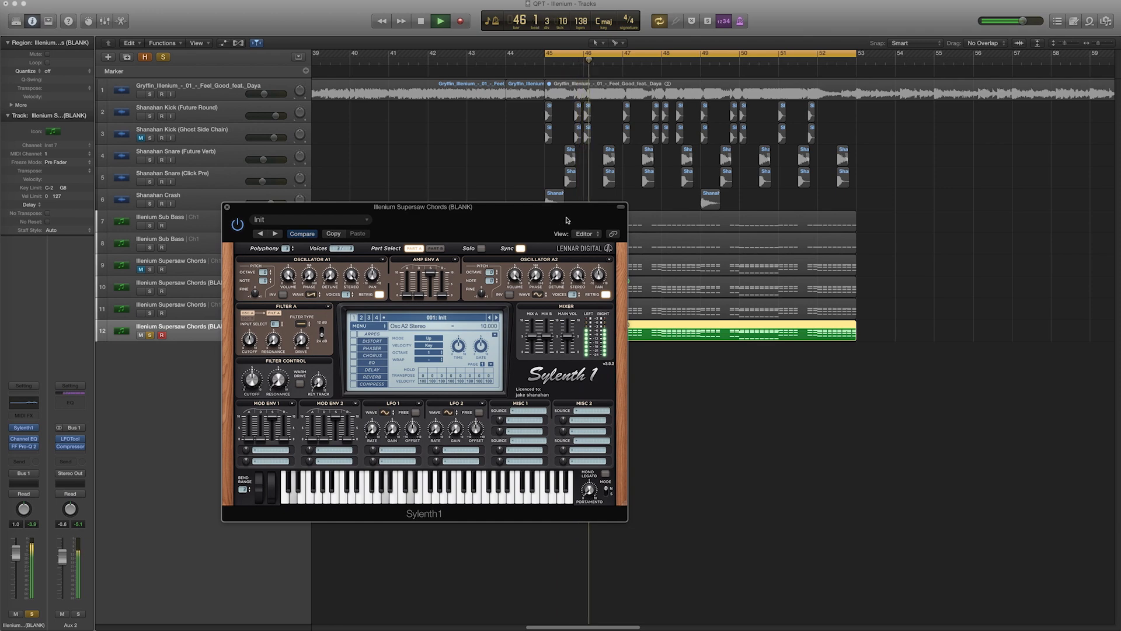
key(space)
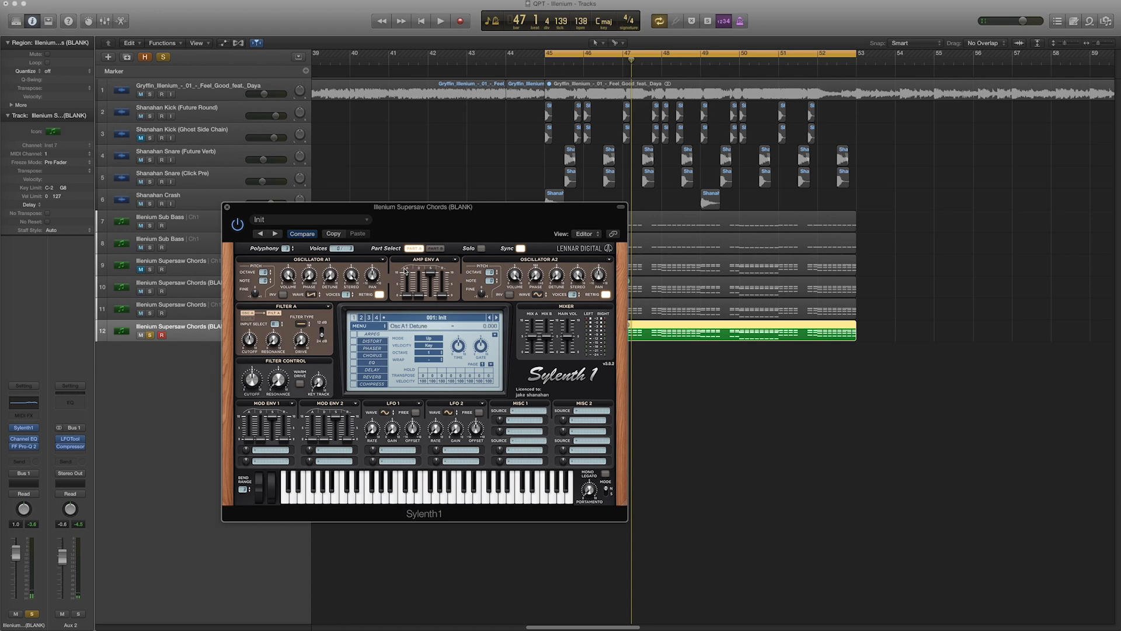
Set Oscillator A2's waveform to Saw and adjust its detune while auditioning the cycle
click(534, 296)
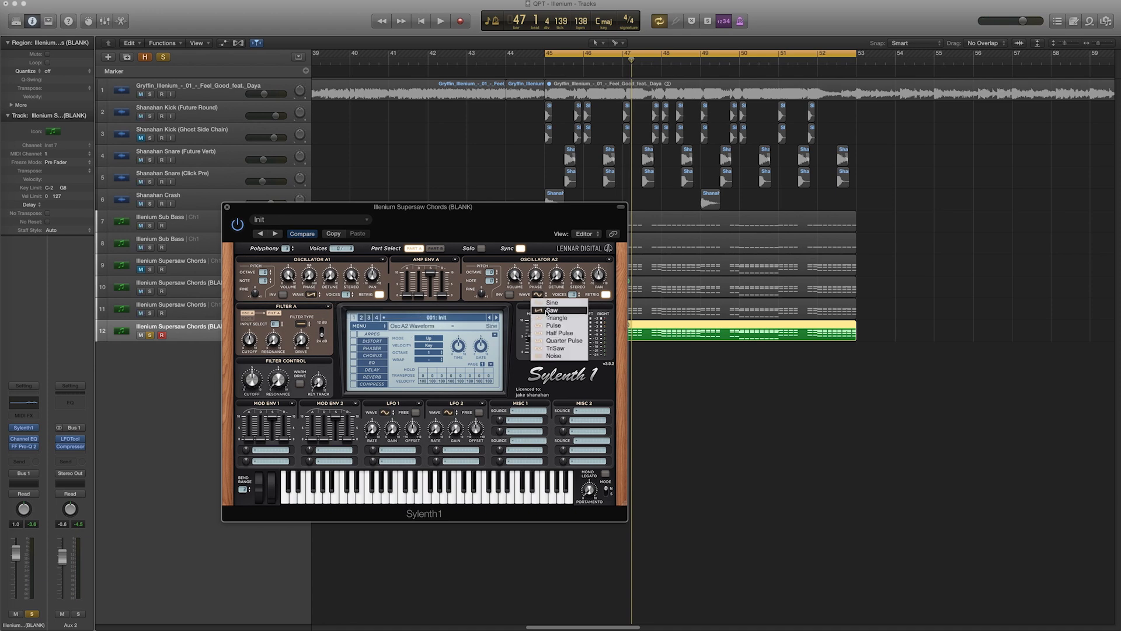
click(549, 310)
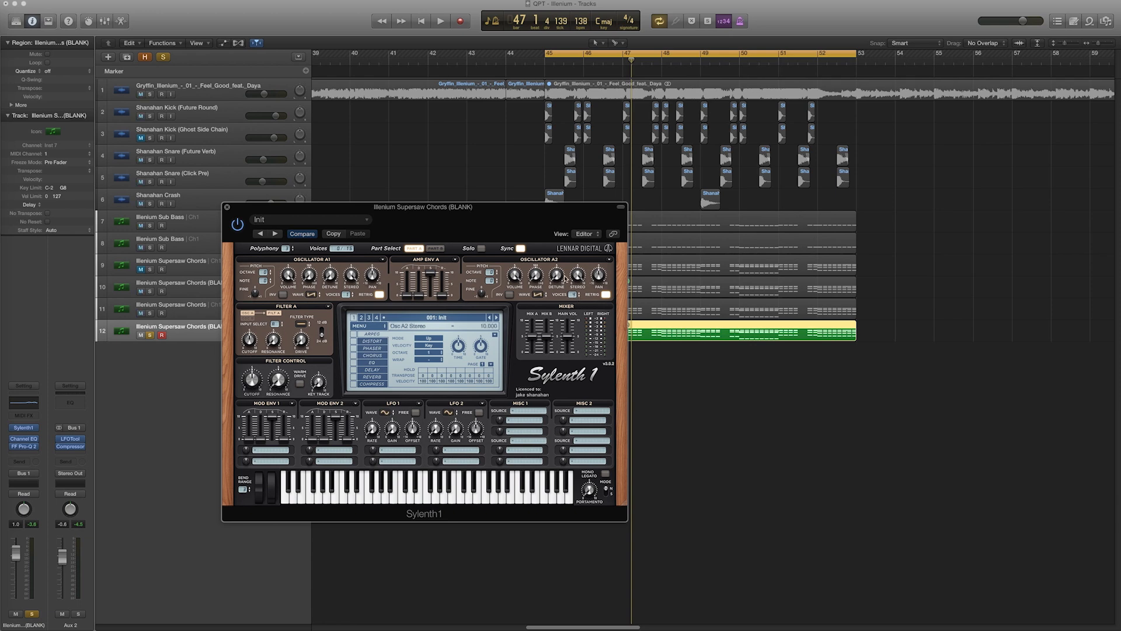
drag(551, 254, 553, 236)
key(space)
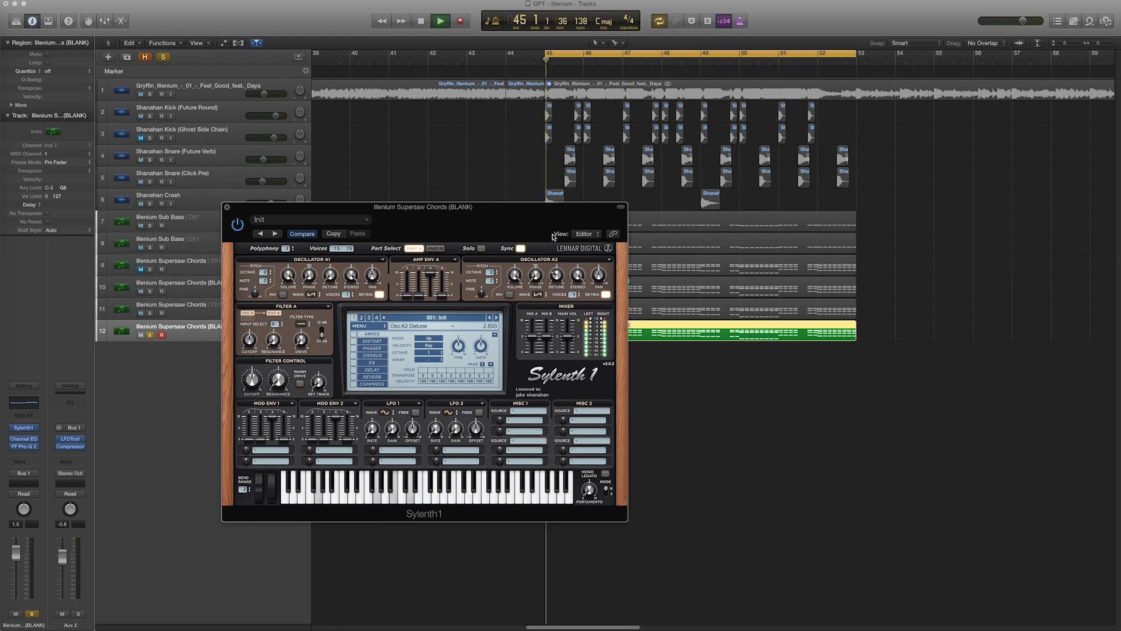
drag(559, 276, 559, 272)
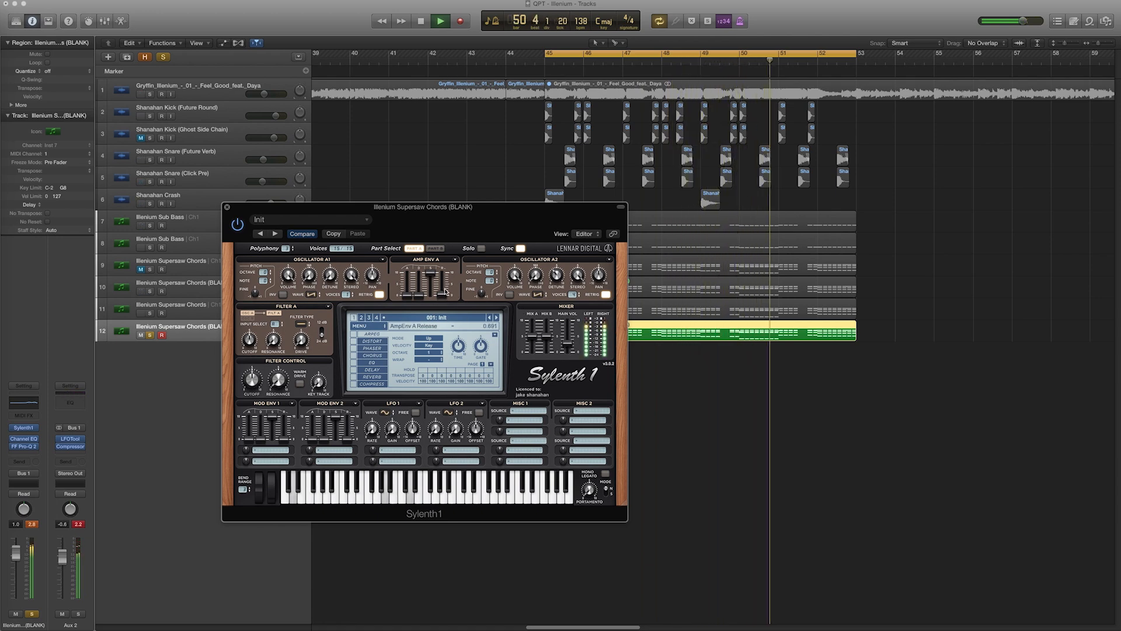
key(space)
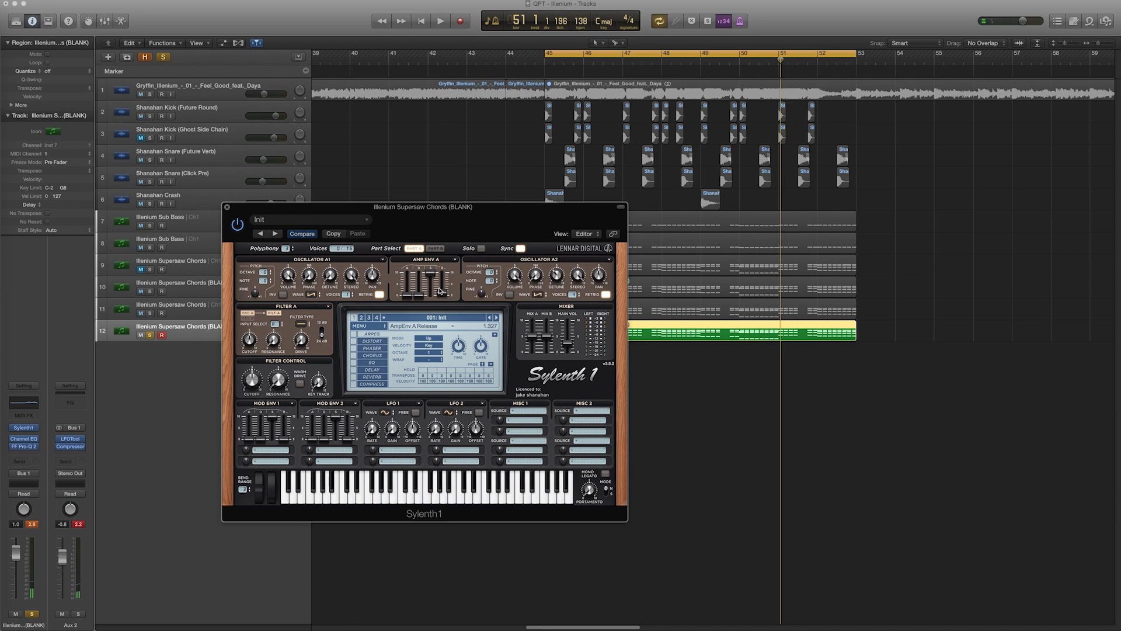
Fine-tune Oscillator A2's detune and toggle its retrigger while playing the cycle
key(space)
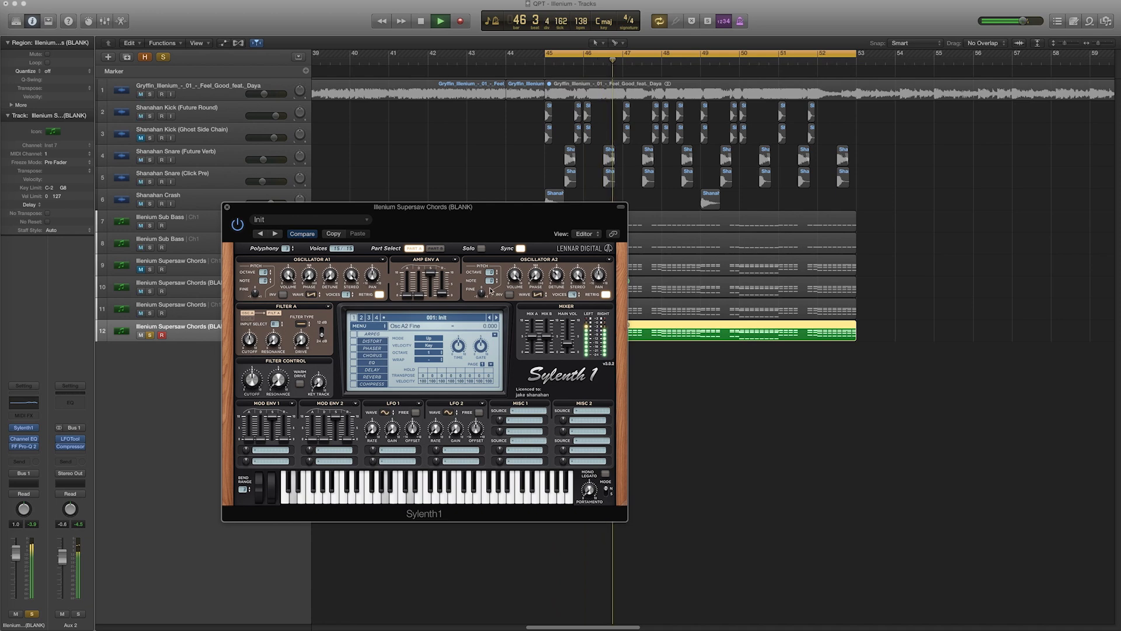
drag(561, 280, 558, 289)
key(space)
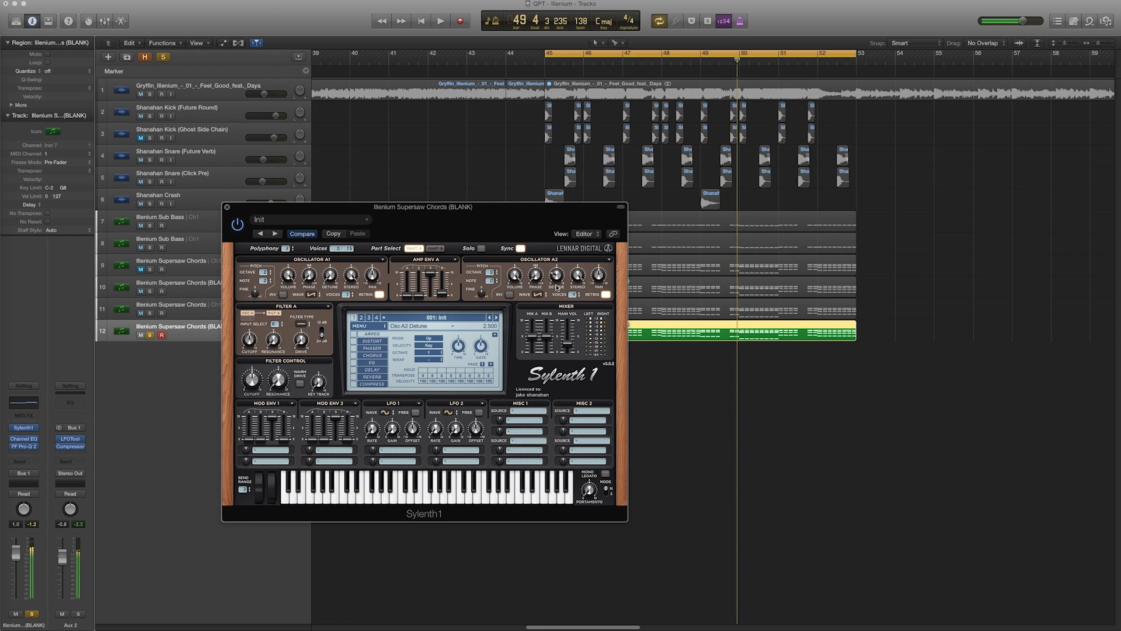
click(606, 294)
key(space)
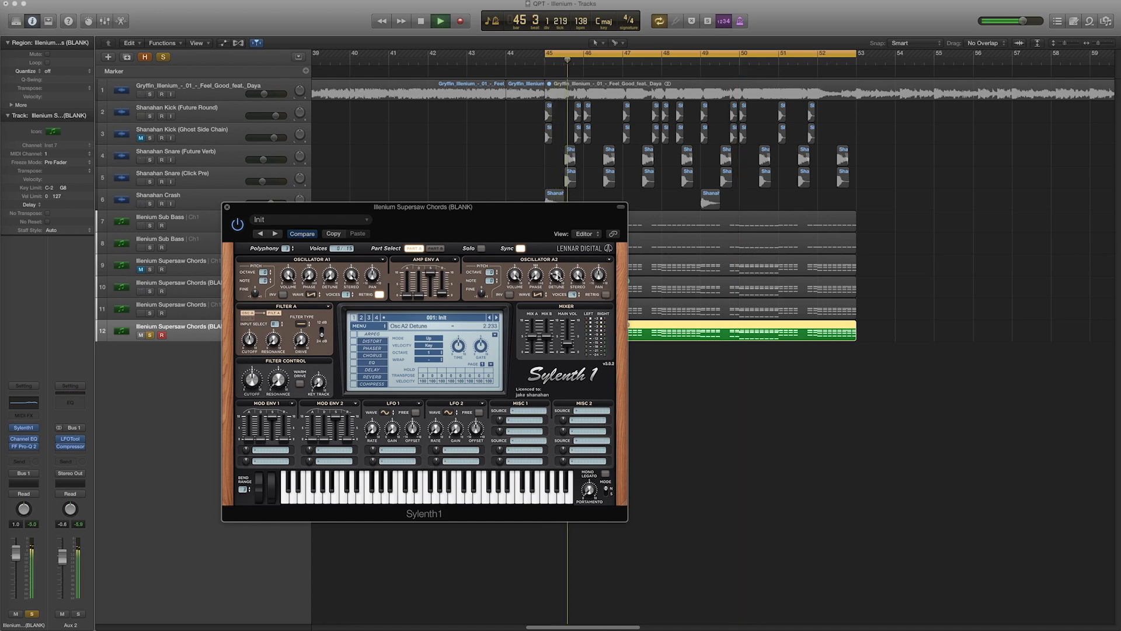
mouse_move(558, 276)
mouse_down()
mouse_move(545, 214)
mouse_move(558, 271)
mouse_up()
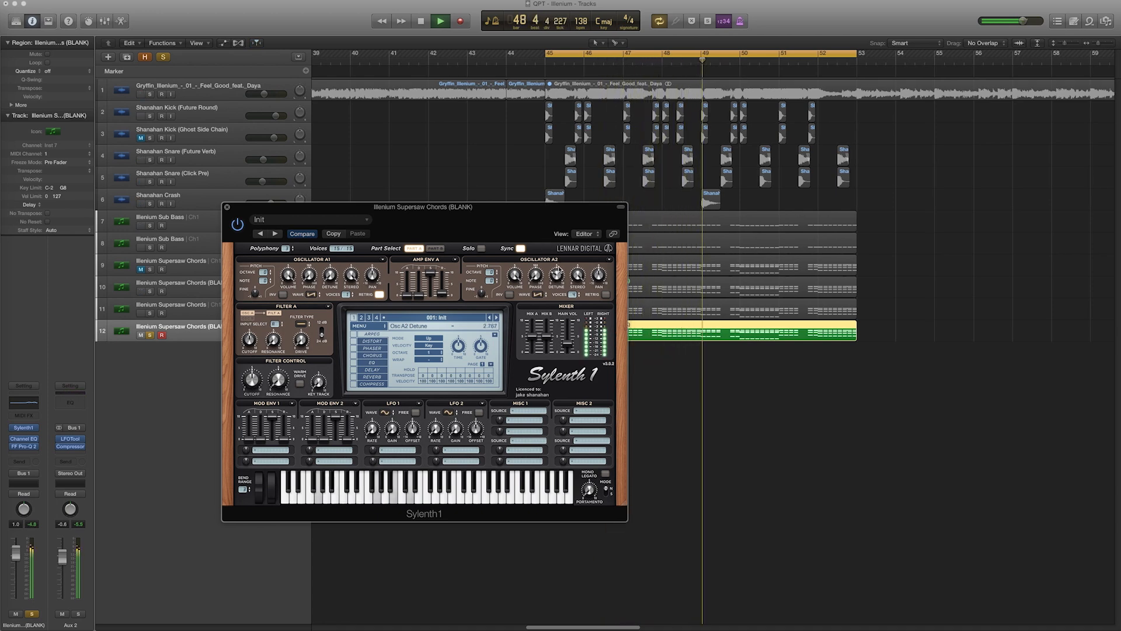
key(space)
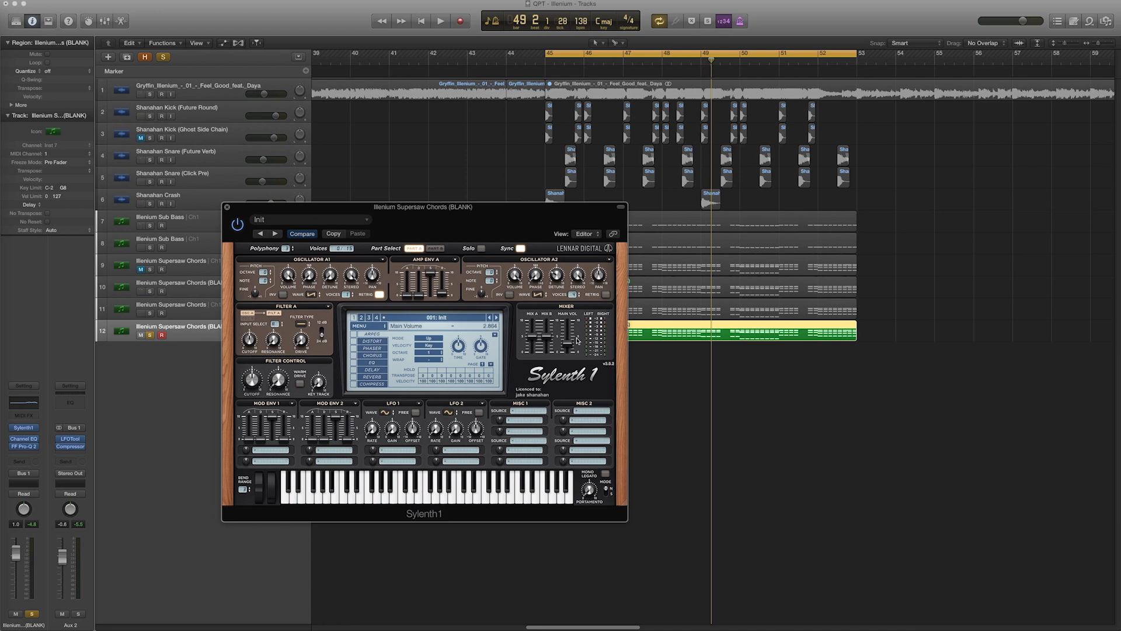
Switch to Part B and set Oscillator B2's waveform to Pulse
click(439, 249)
drag(473, 204, 607, 161)
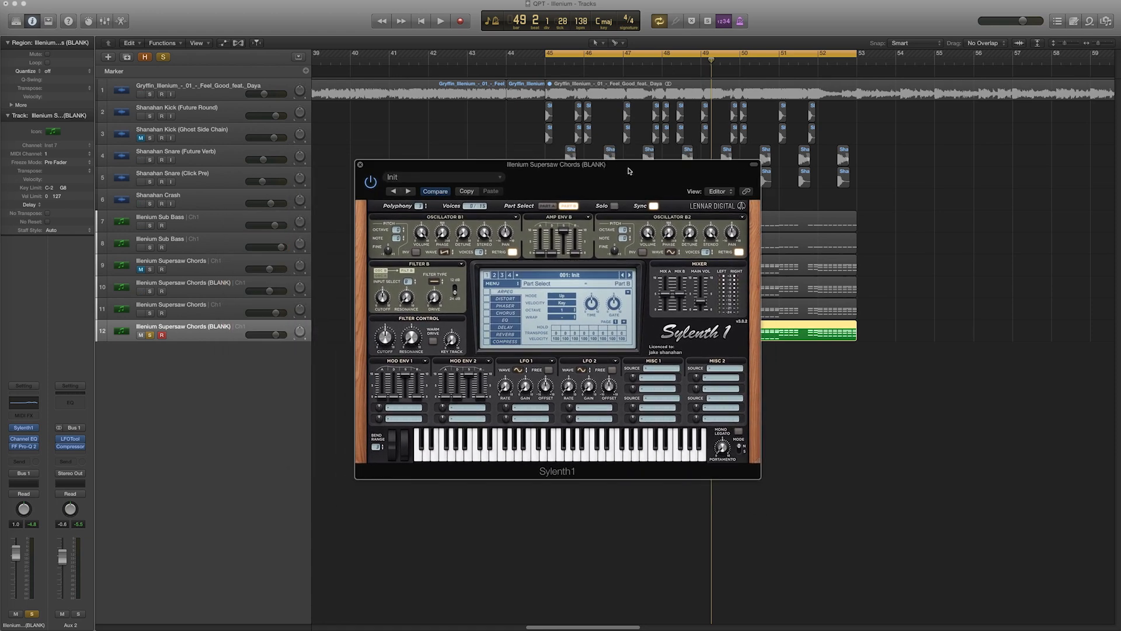
click(672, 252)
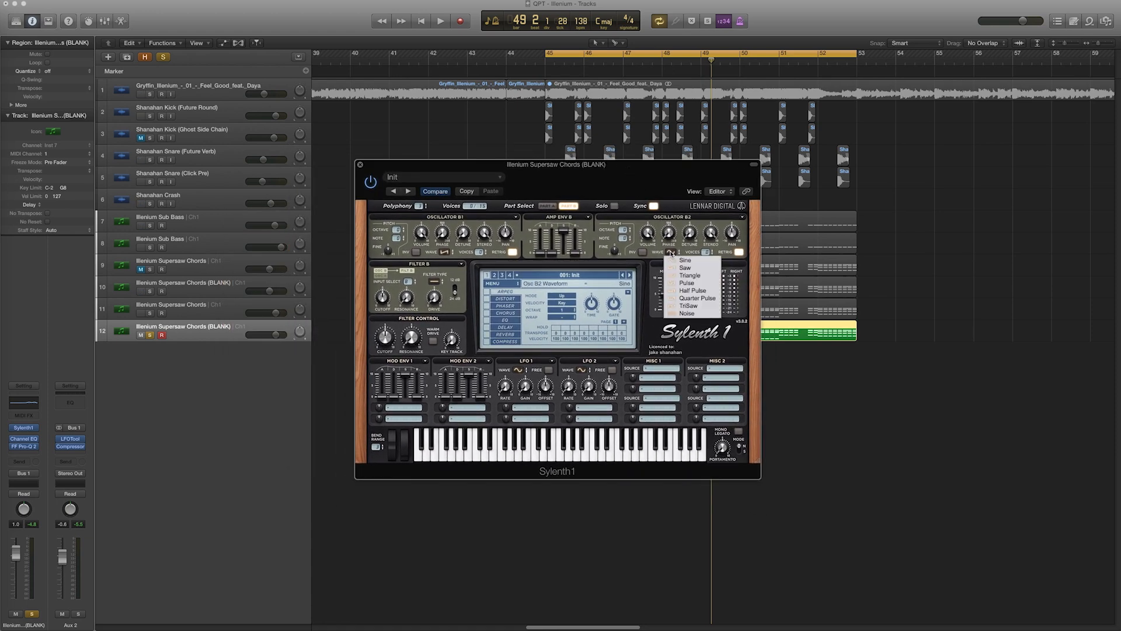
click(687, 284)
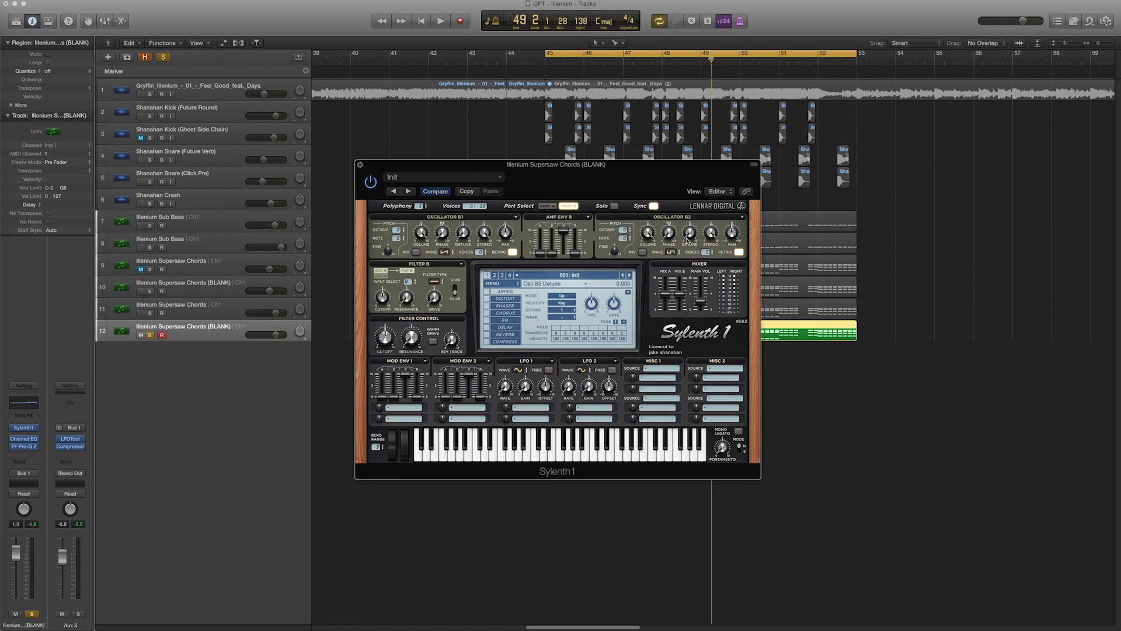
Adjust Oscillator B2's detune and volume while playing the cycle
key(space)
drag(690, 235, 700, 221)
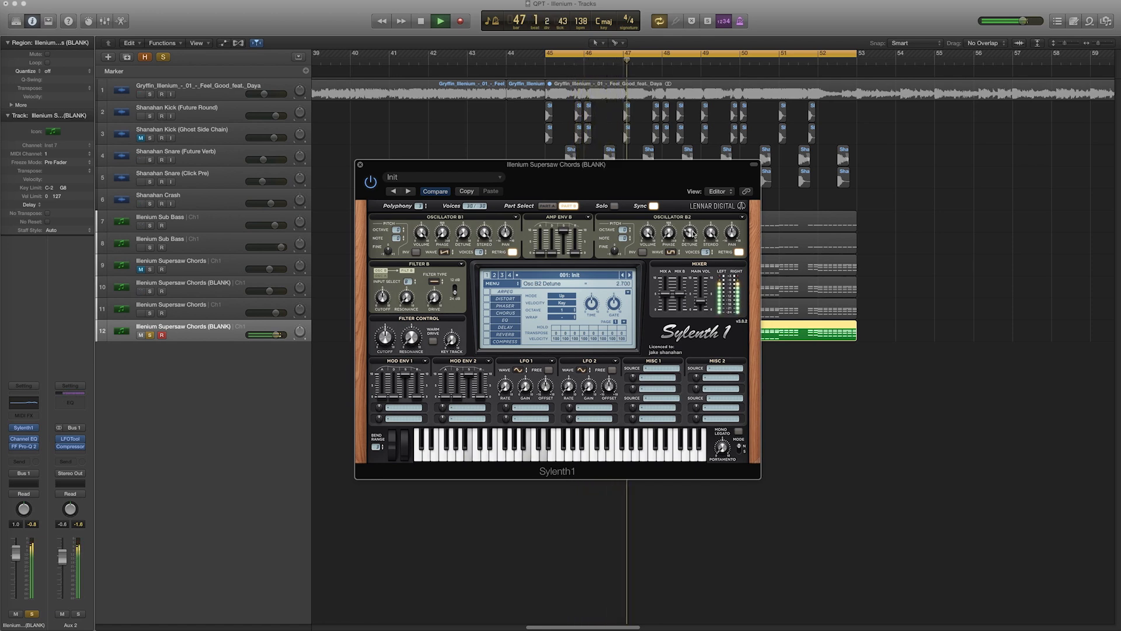
key(space)
drag(650, 298, 651, 313)
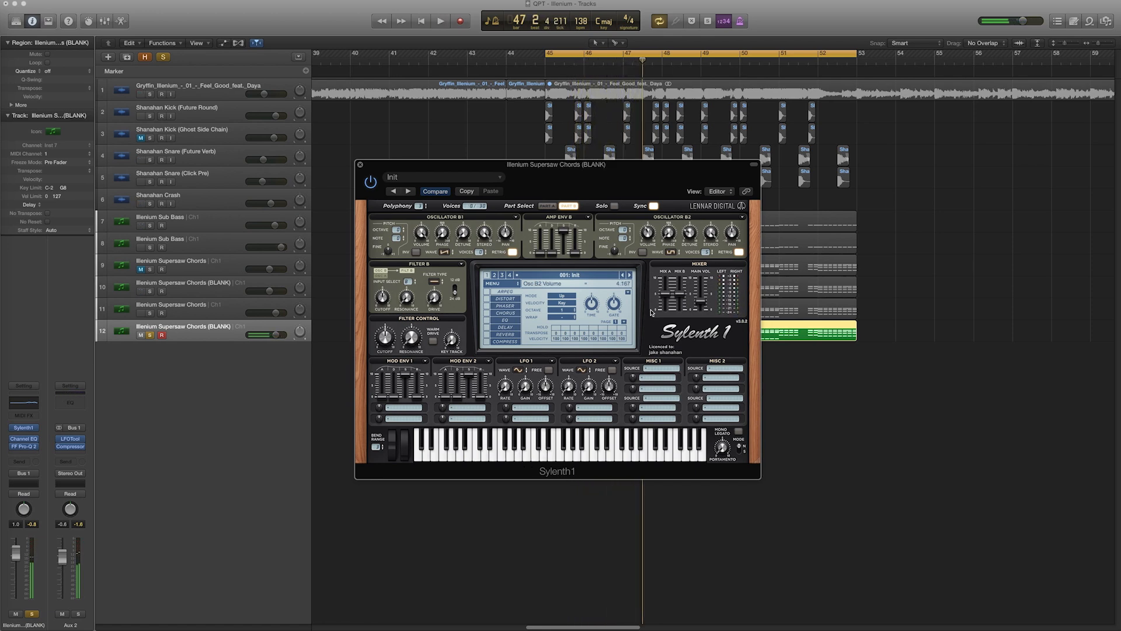
drag(650, 240, 650, 231)
key(space)
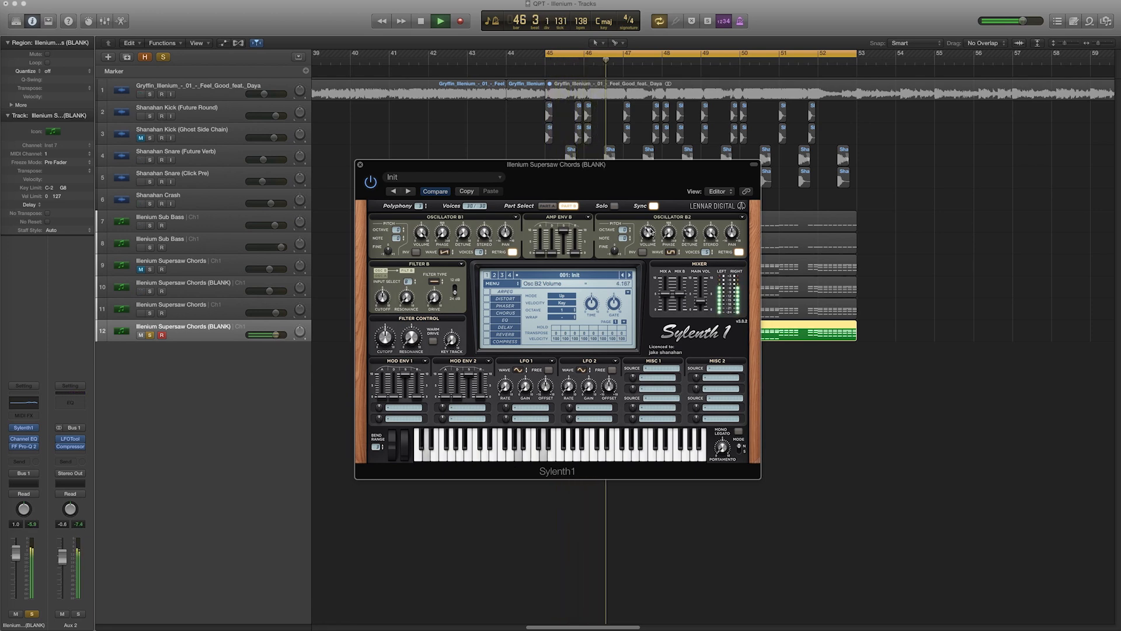
Lower Oscillator B1's volume slightly while auditioning the cycle
key(space)
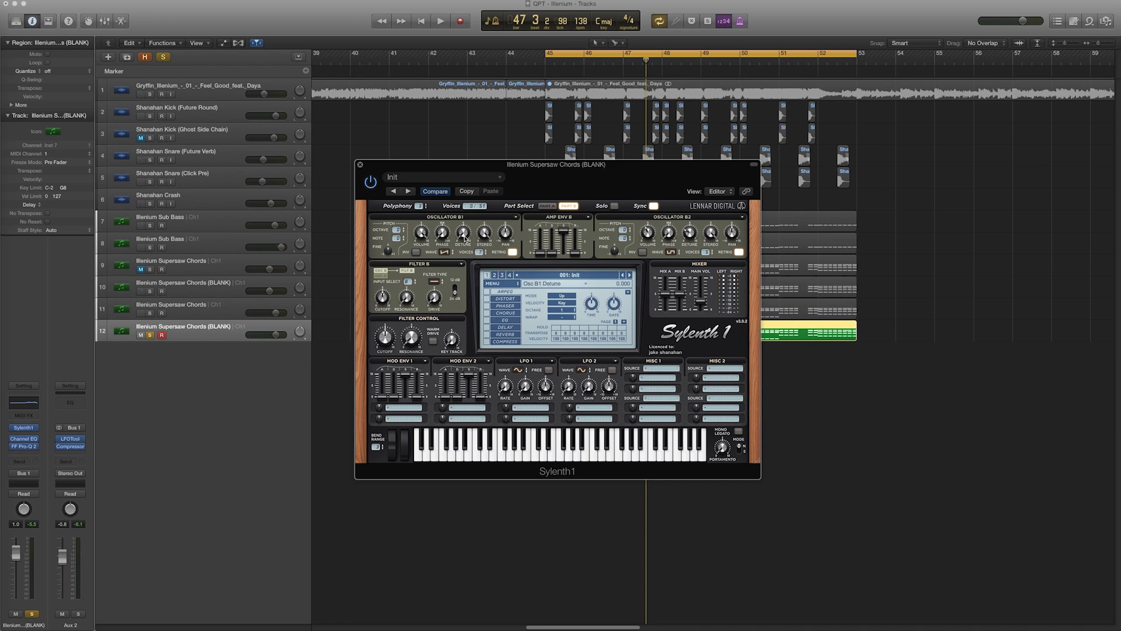
key(space)
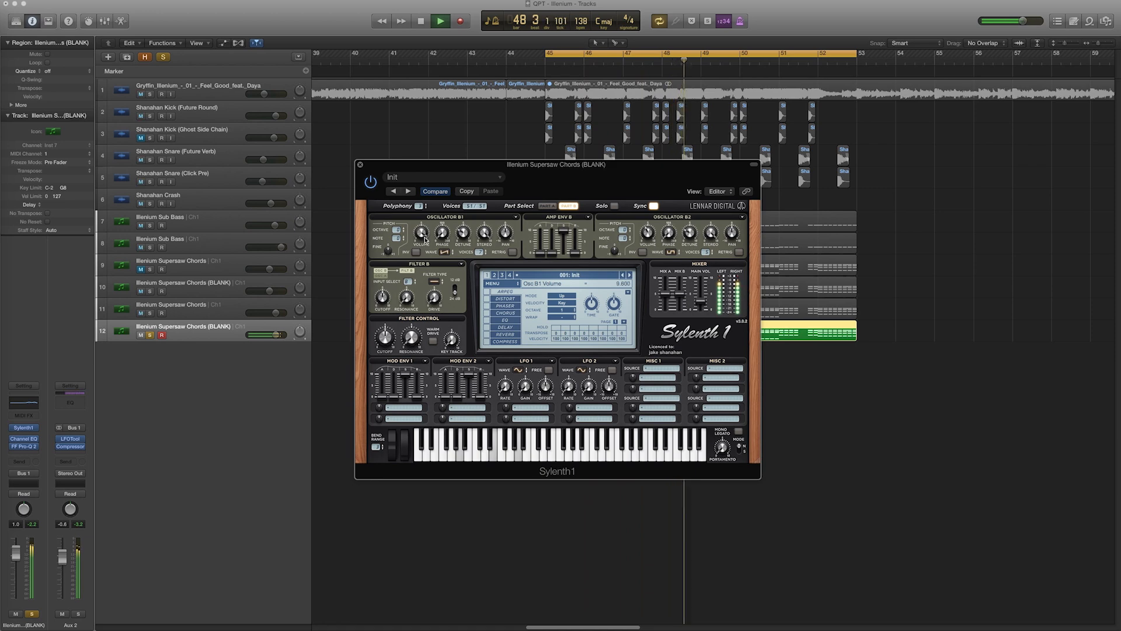
drag(425, 233, 430, 246)
key(space)
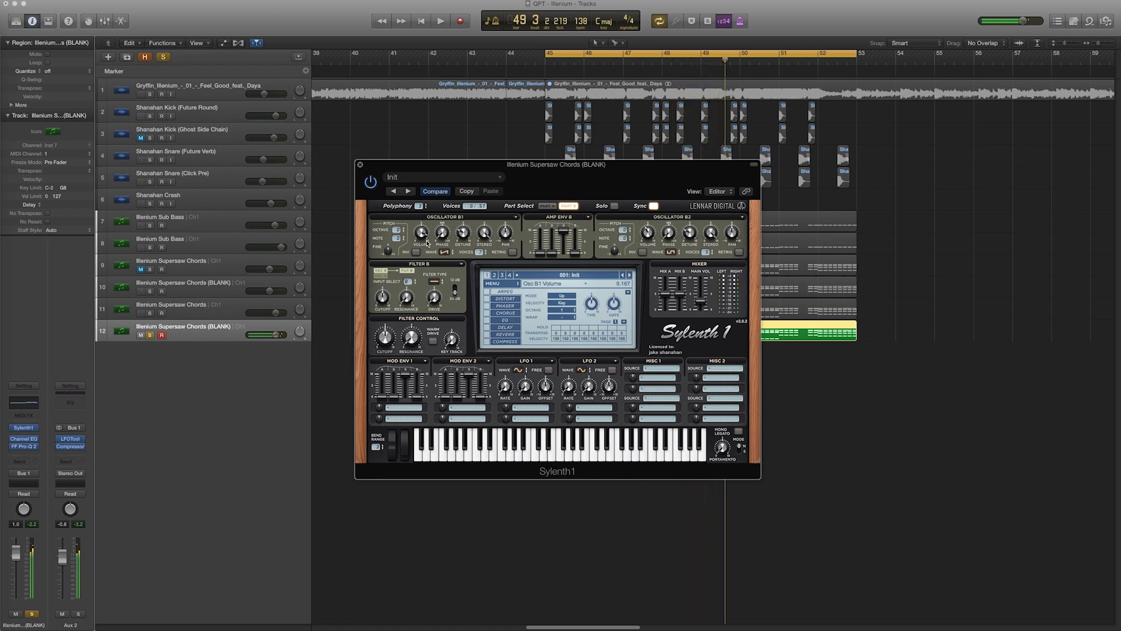
key(space)
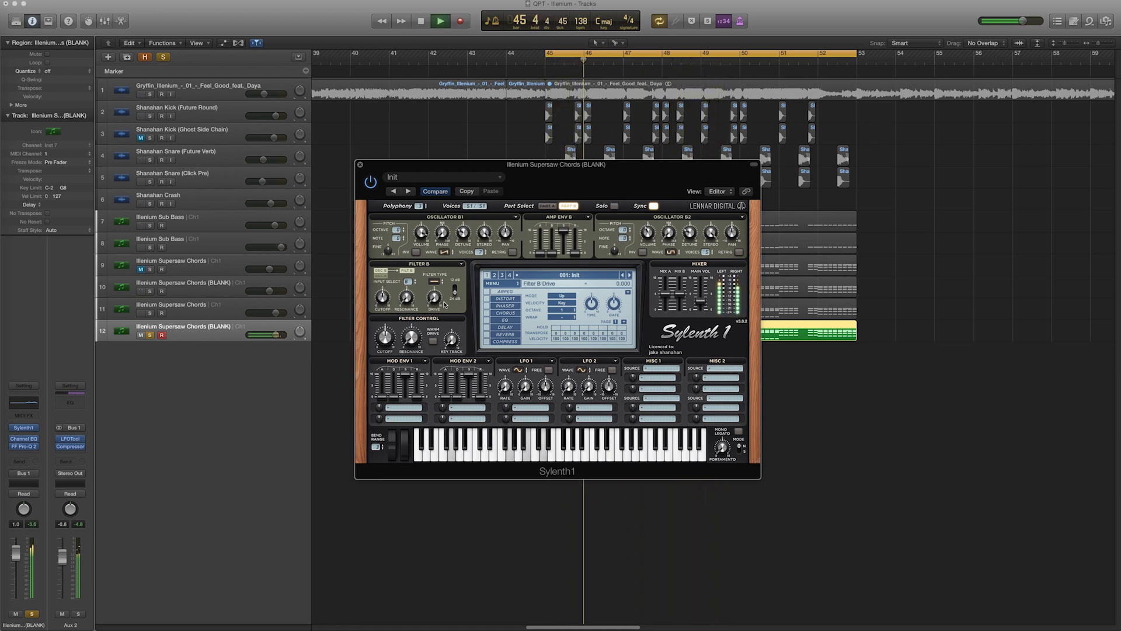
key(space)
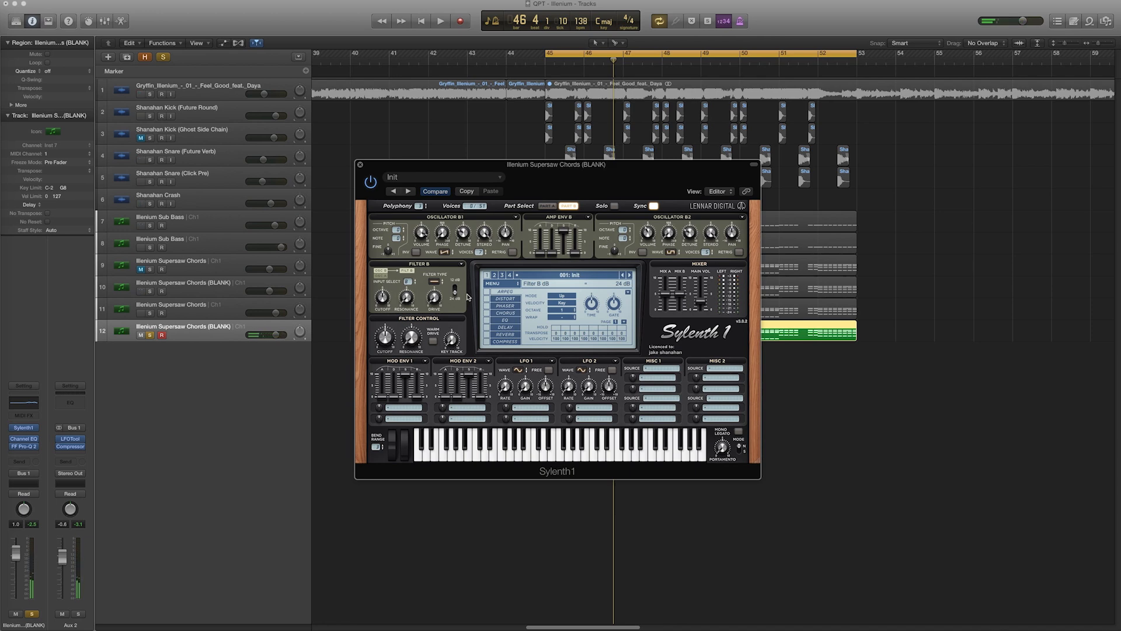
Enable the EQ effect and lower its treble frequency
click(495, 322)
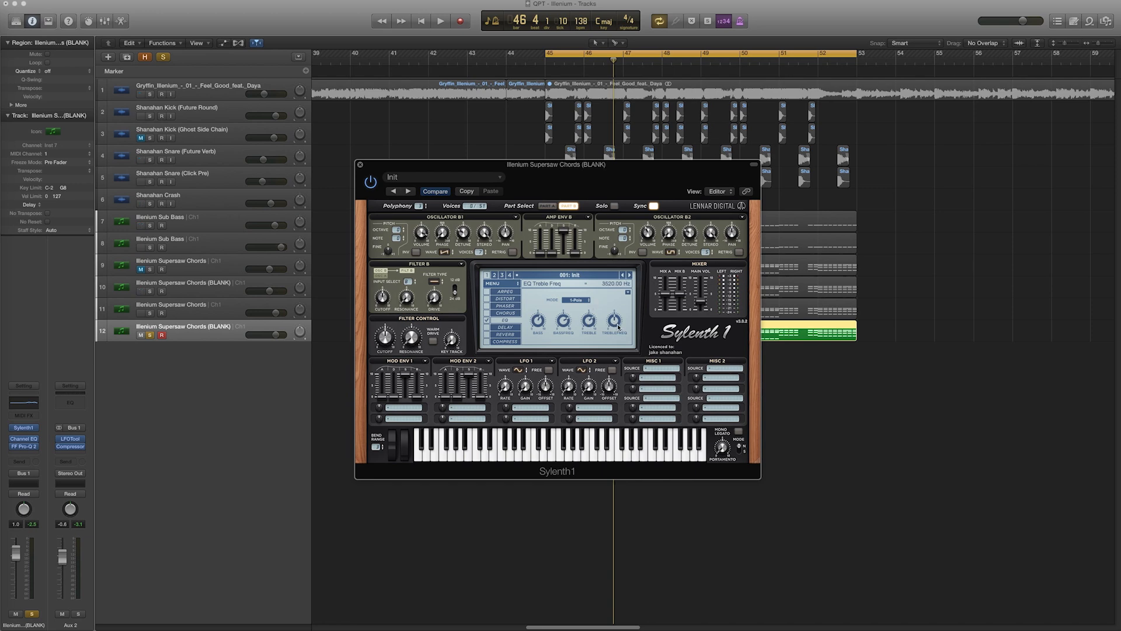
drag(618, 325, 616, 346)
Open FF Pro-Q 2 on the track and move its bell band to about 122 Hz and +1.6 dB while playing
click(24, 446)
drag(168, 146, 204, 133)
key(space)
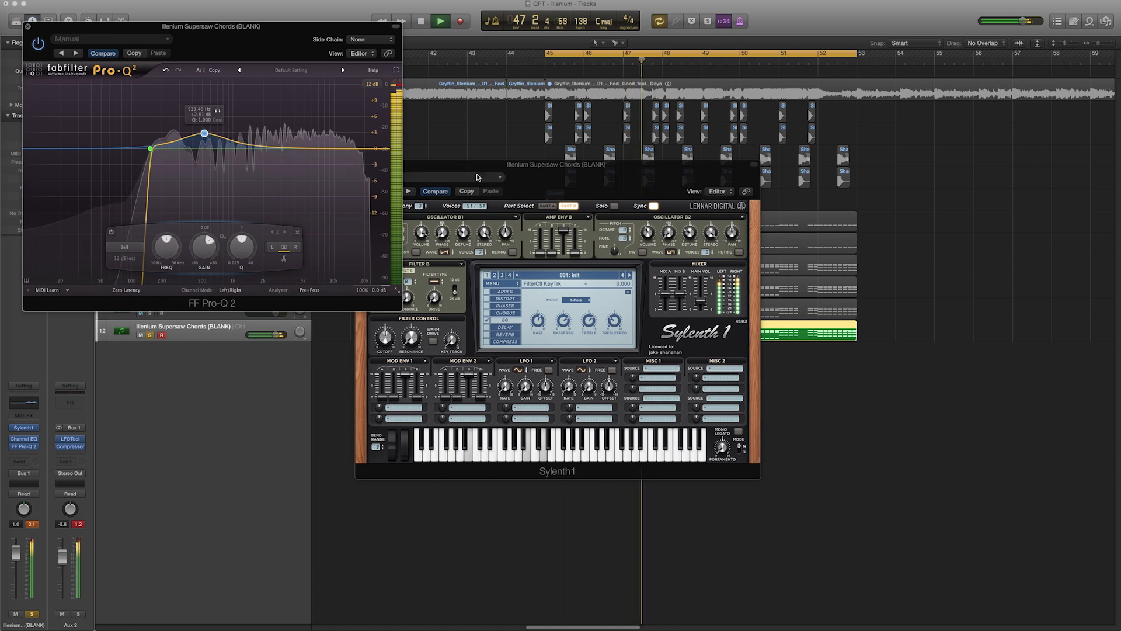
drag(423, 200, 568, 225)
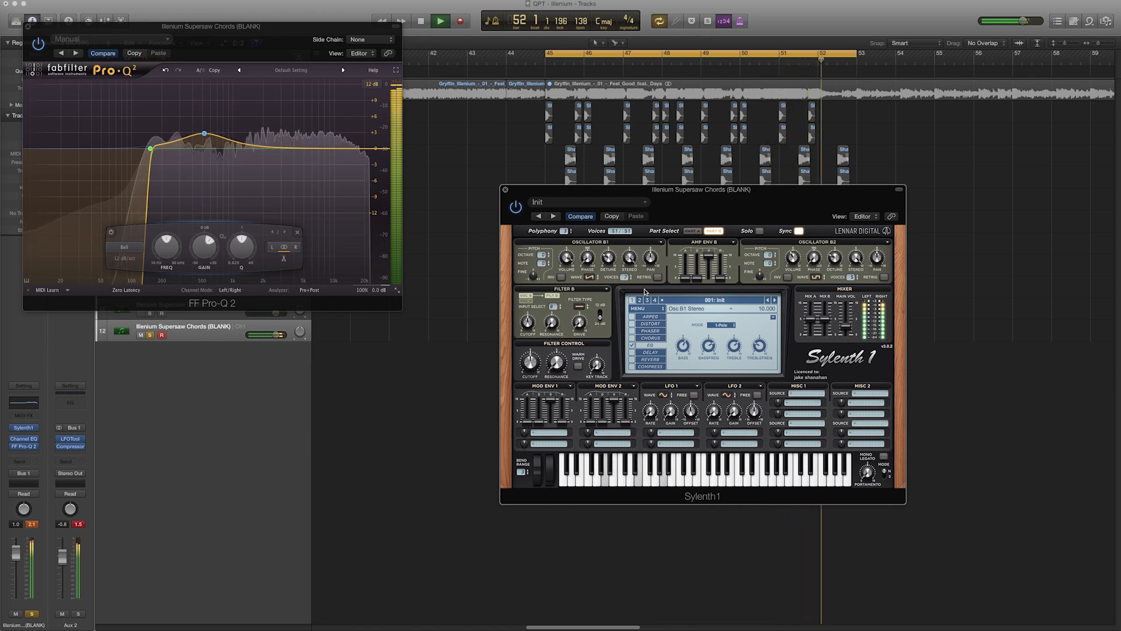
key(space)
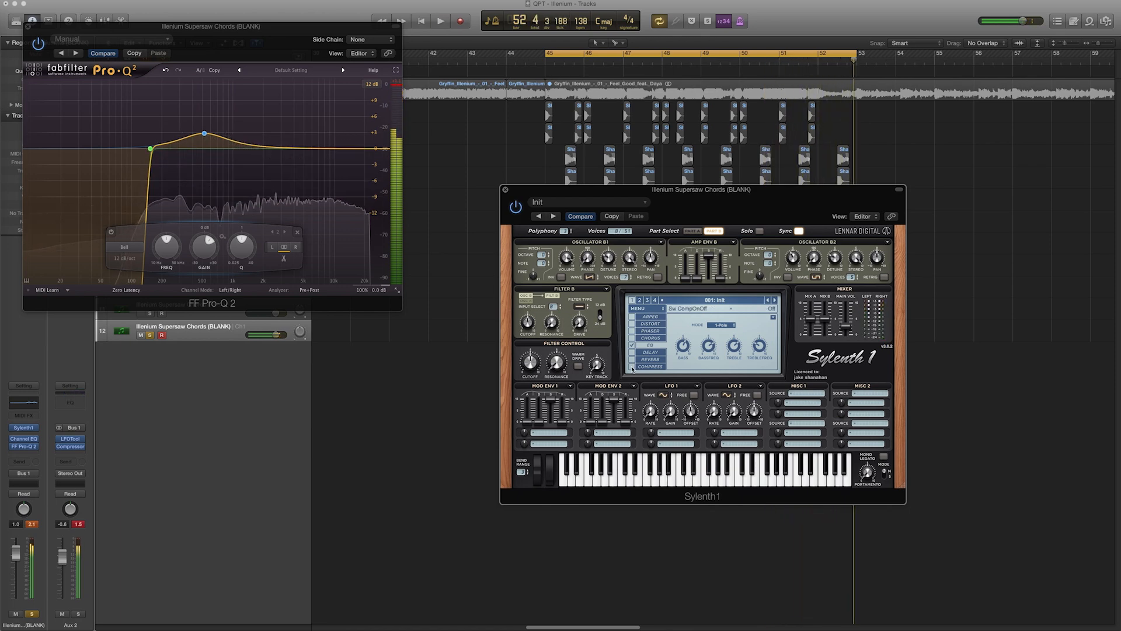
Enable Sylenth1's compressor effect and lower its threshold to about -19.4 dB while playing the cycle
click(632, 367)
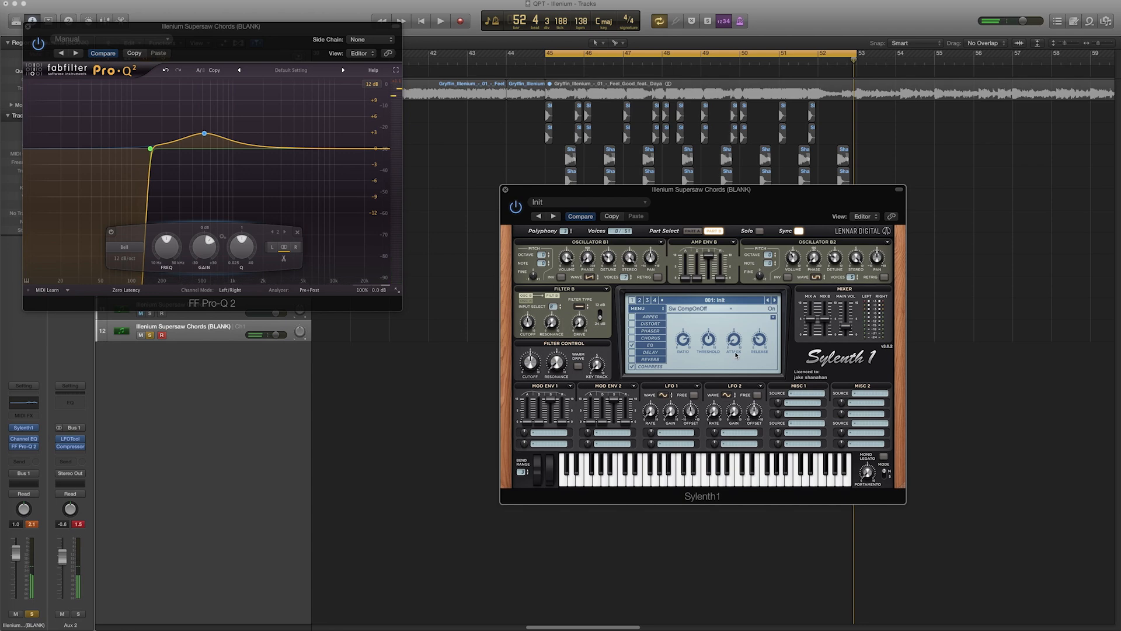
key(space)
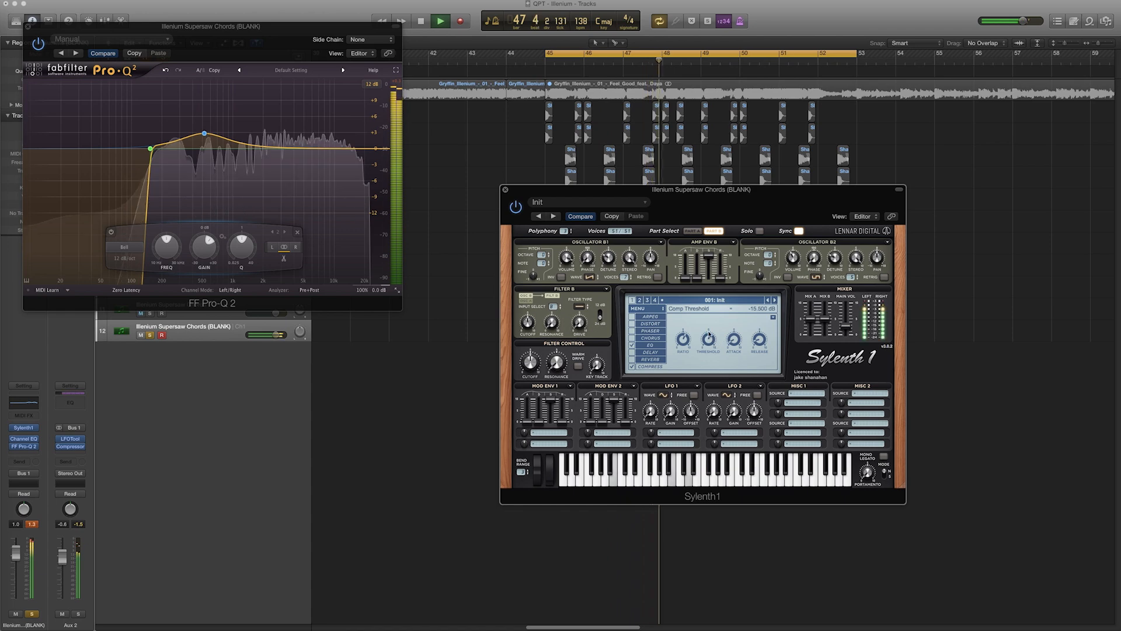
drag(709, 339, 708, 319)
key(space)
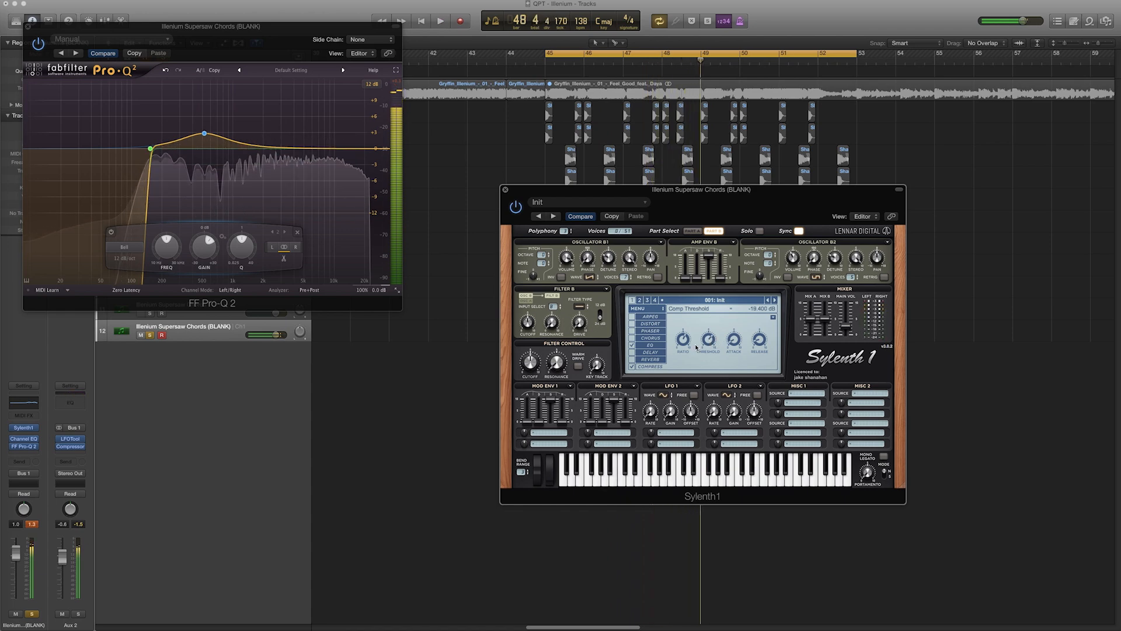
Close the plugin windows, unsolo the BLANK patch track, and mute track 11 so the BLANK patch track plays
click(505, 190)
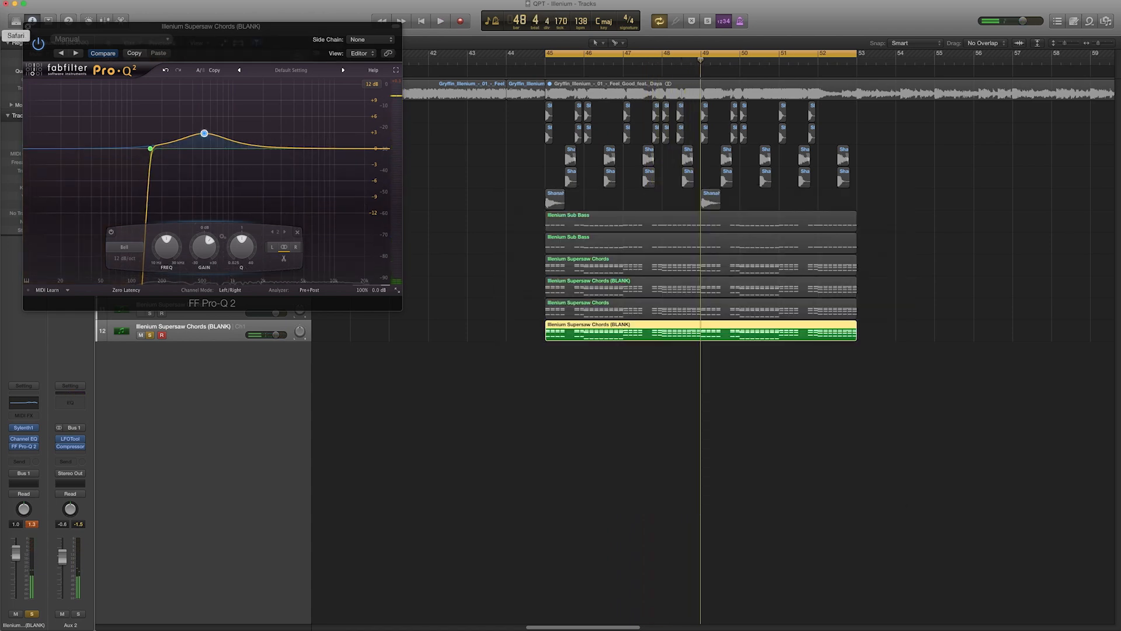
click(27, 26)
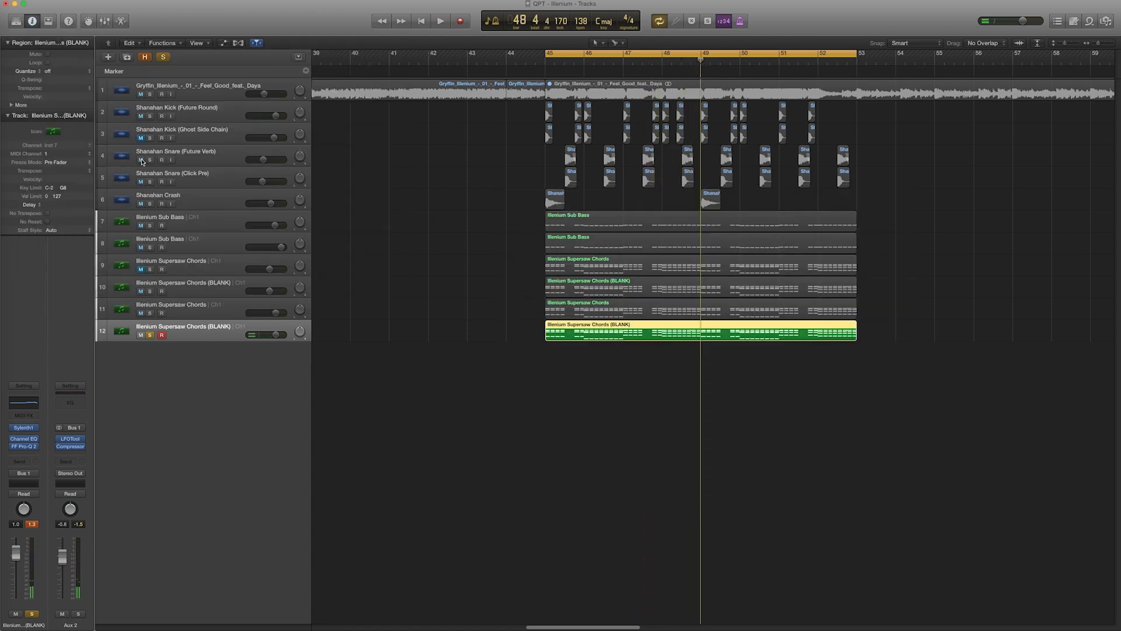
click(155, 337)
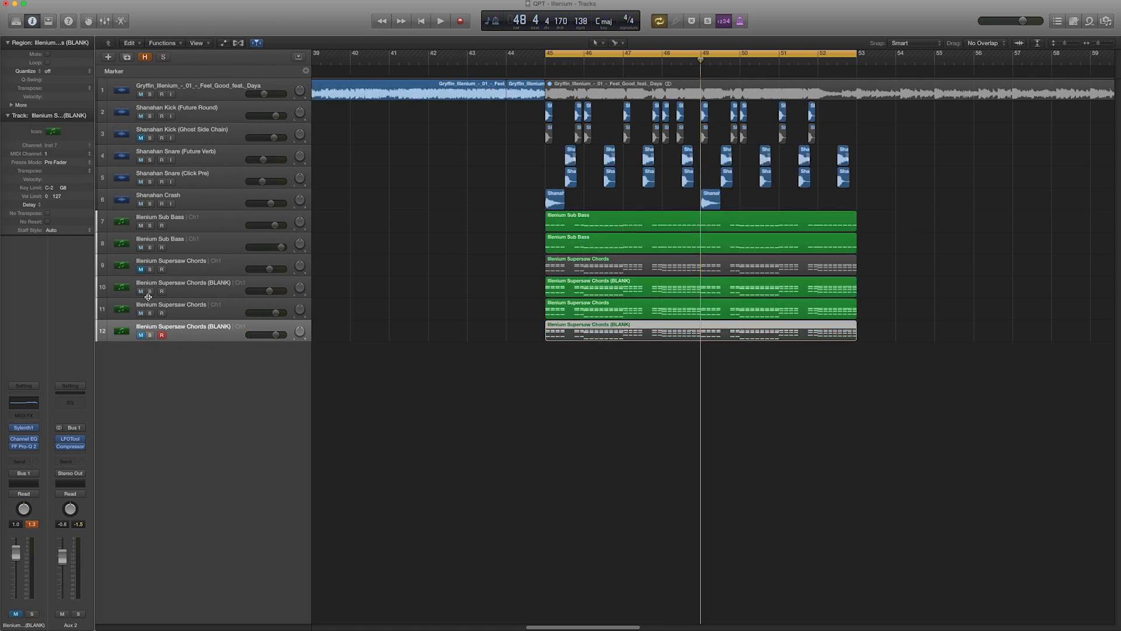
click(180, 310)
click(142, 314)
click(141, 335)
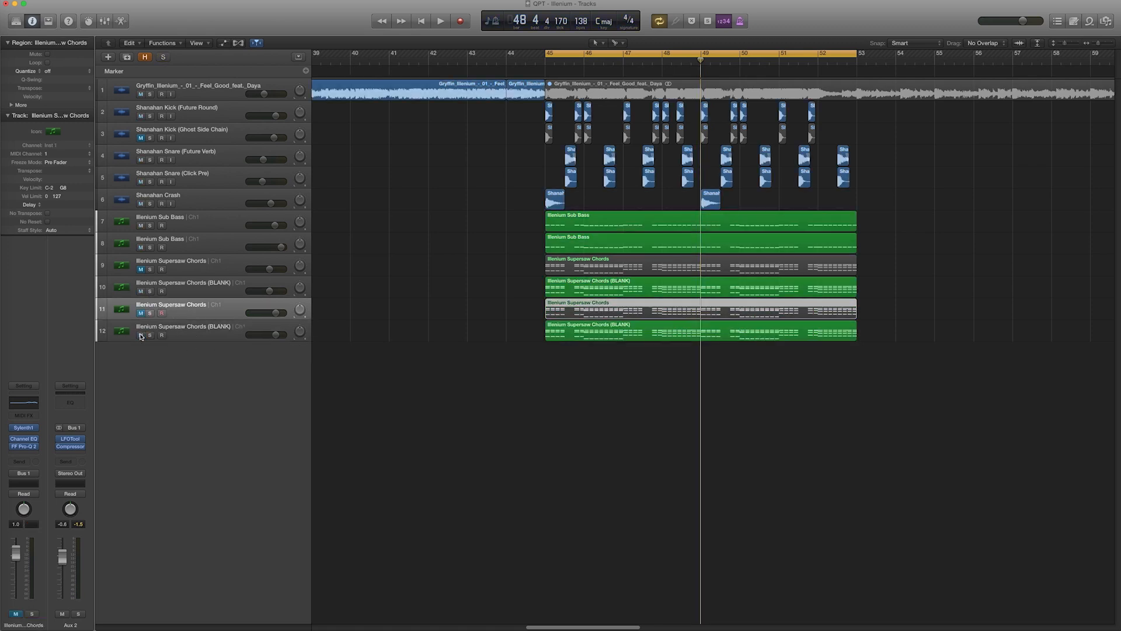
click(215, 328)
A/B the two BLANK chord tracks by alternately soloing each during playback, clearing the solos at the end
click(150, 291)
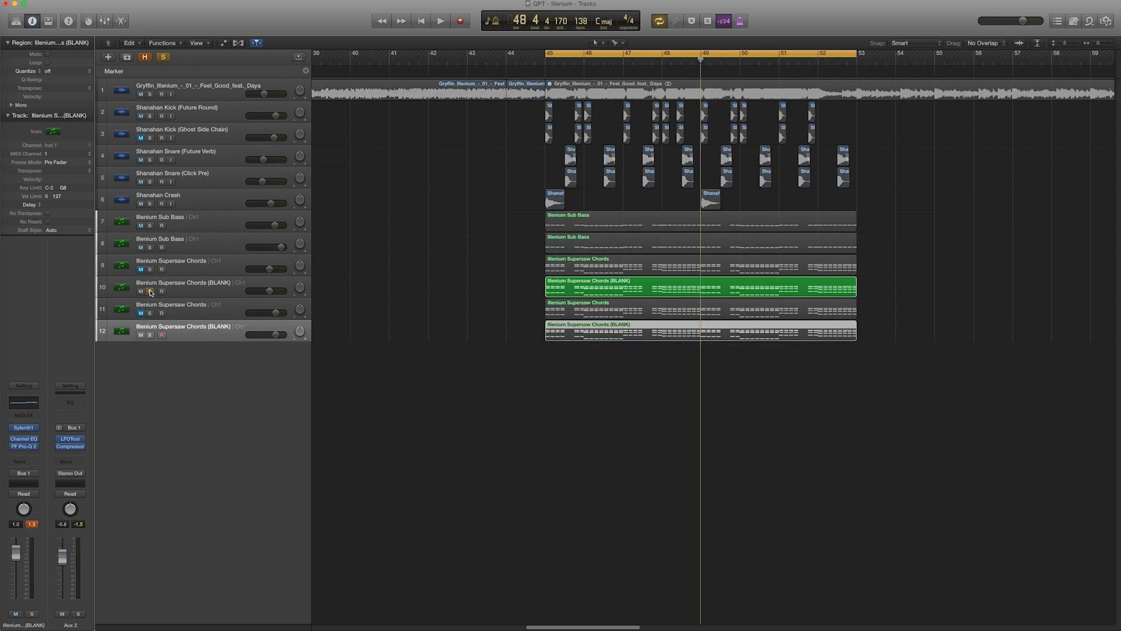
click(150, 336)
key(space)
click(150, 336)
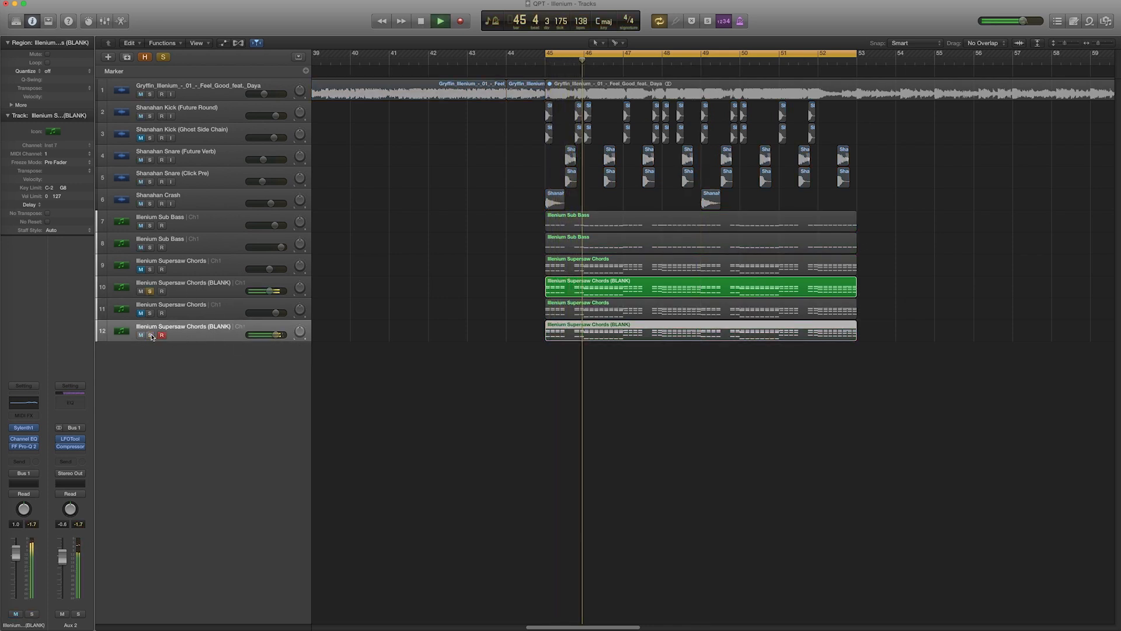
click(150, 336)
click(149, 291)
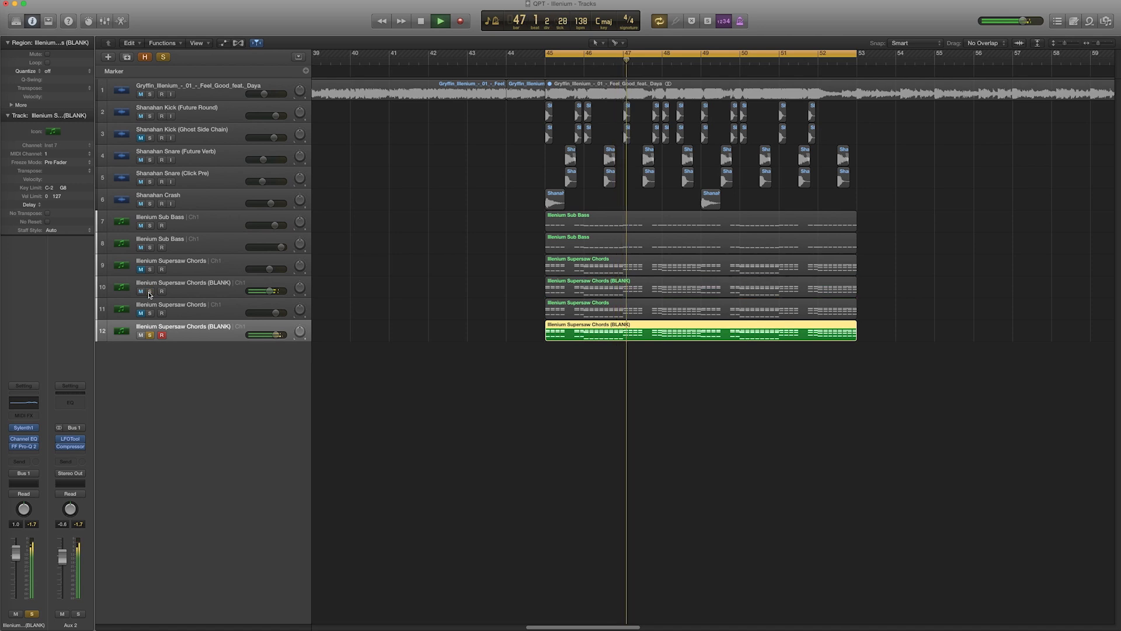
key(space)
click(150, 291)
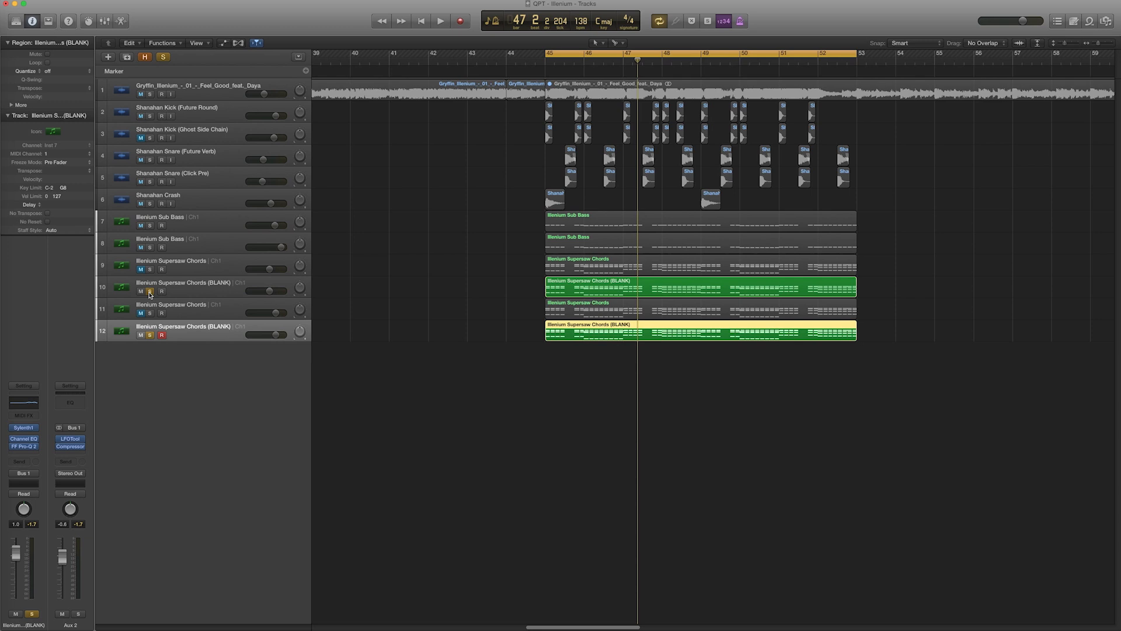
click(150, 291)
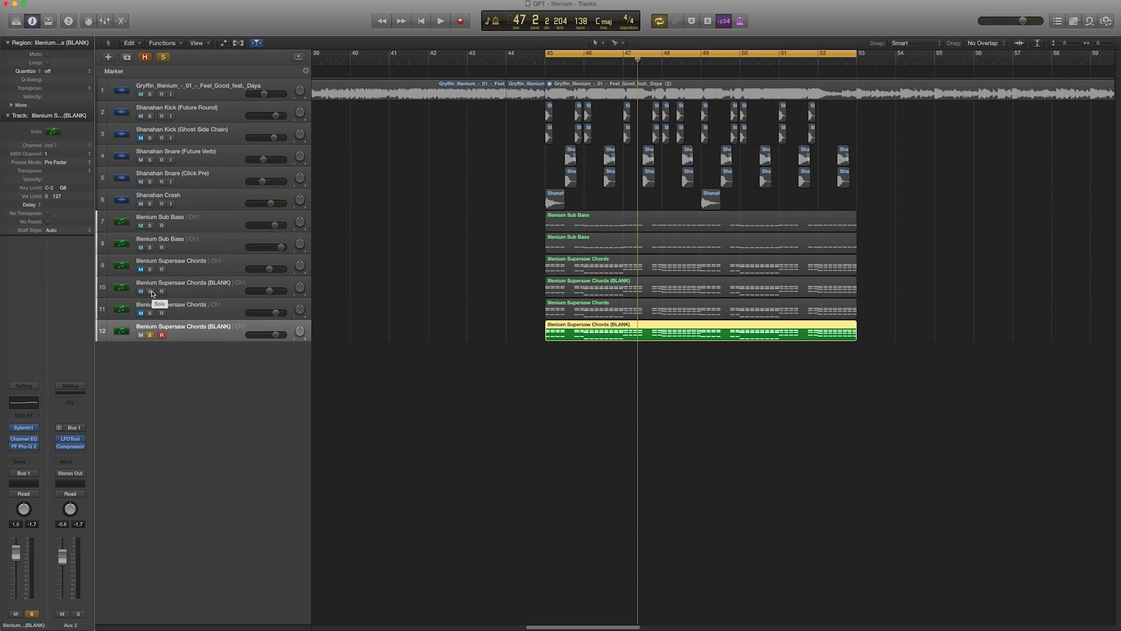
click(150, 334)
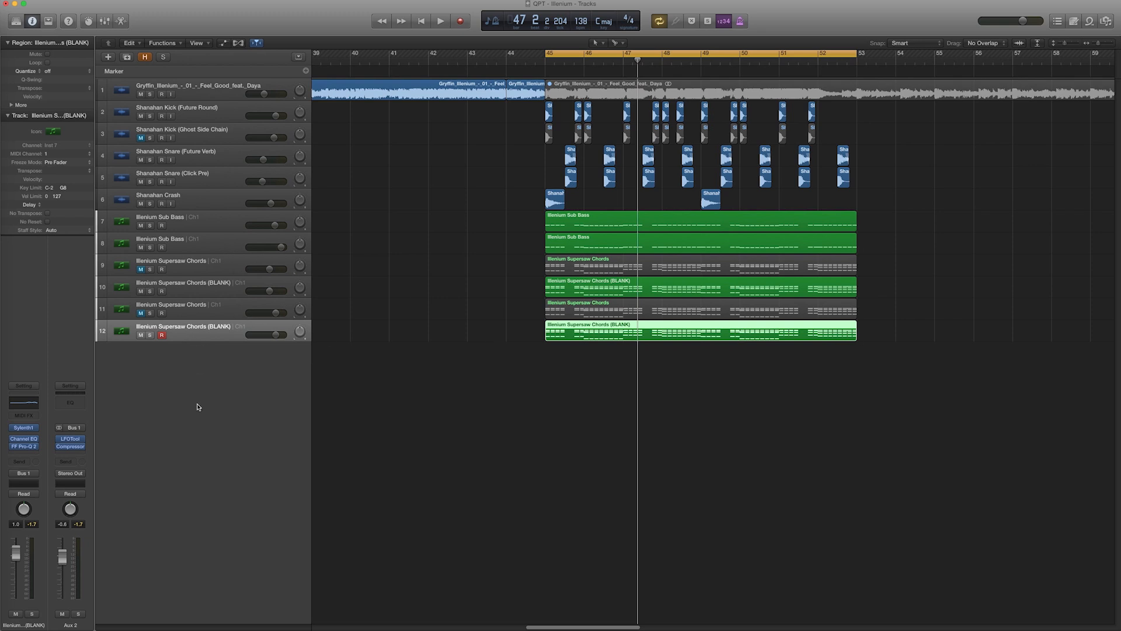
Open the LFOTool and Compressor plugins on the Aux 2 bus and check the compressor's side-chain source kick track
mouse_move(82, 442)
click(71, 442)
drag(757, 333, 830, 364)
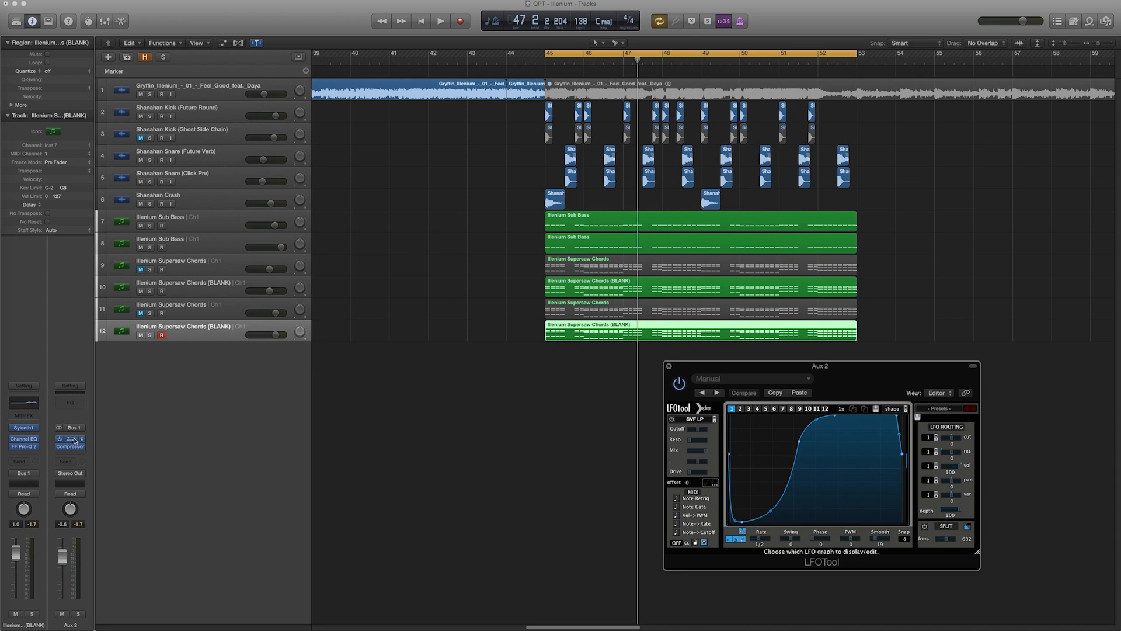
click(73, 448)
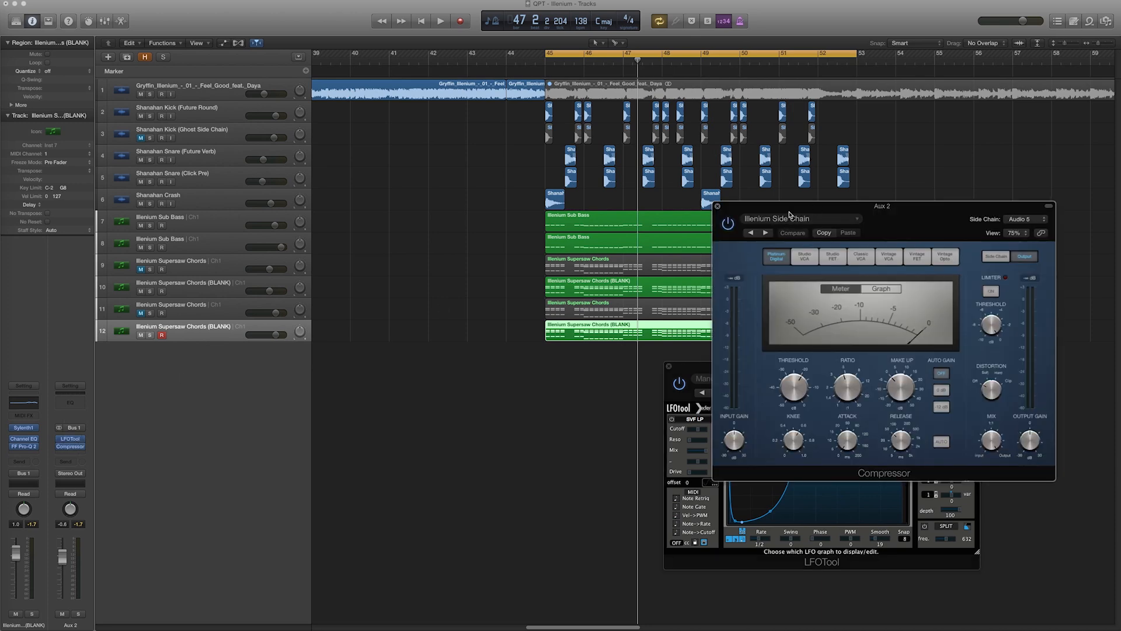
drag(815, 207, 387, 319)
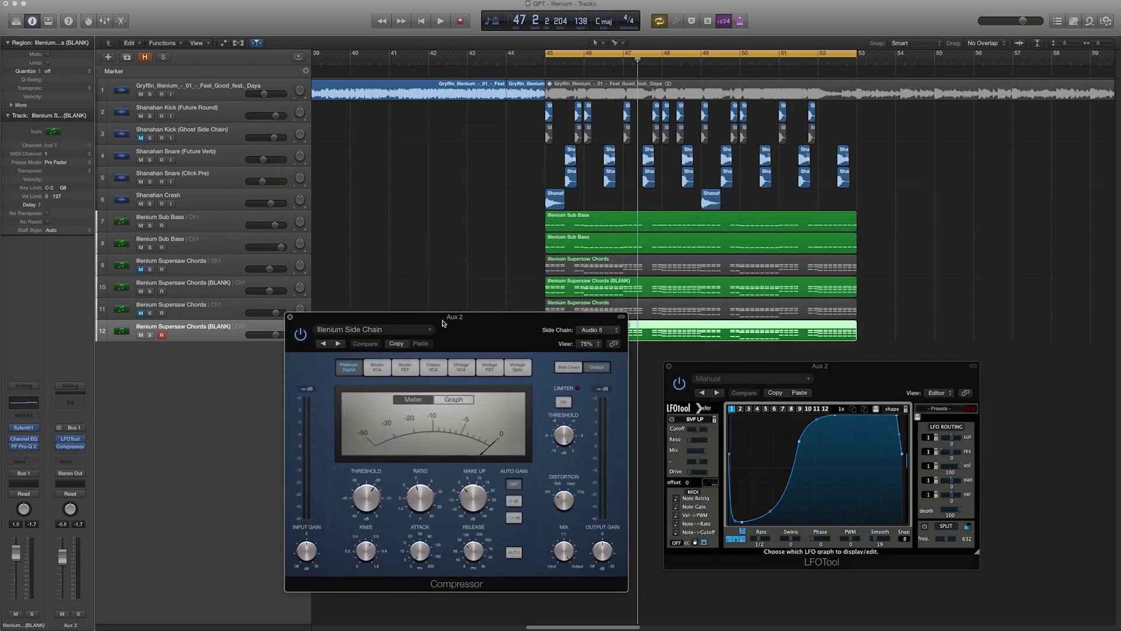
click(597, 331)
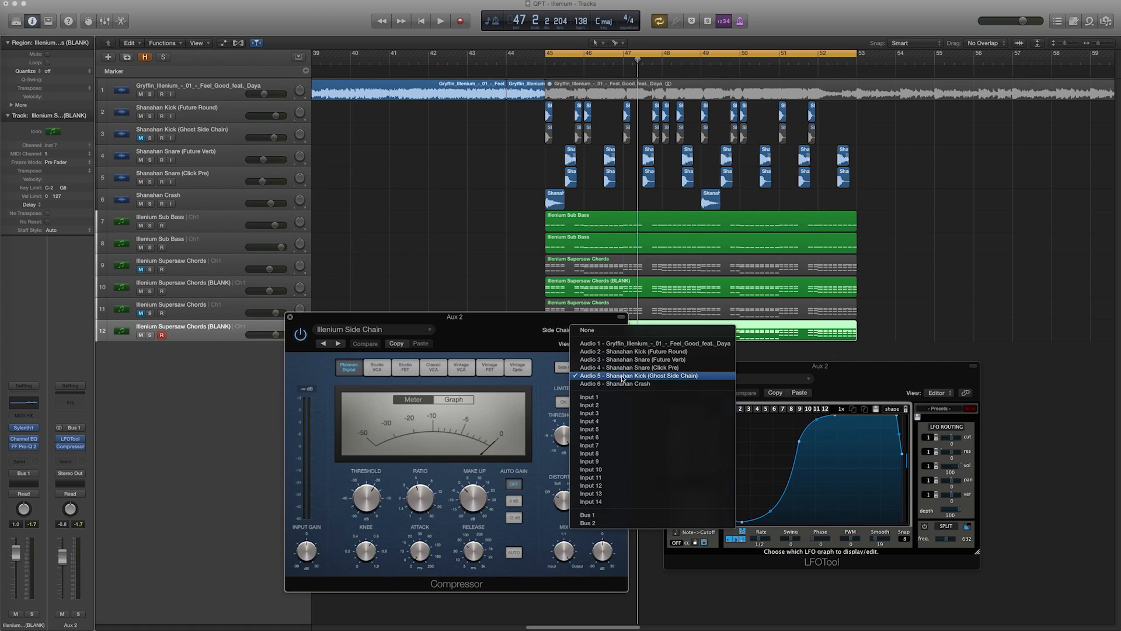
click(669, 375)
drag(462, 132, 863, 135)
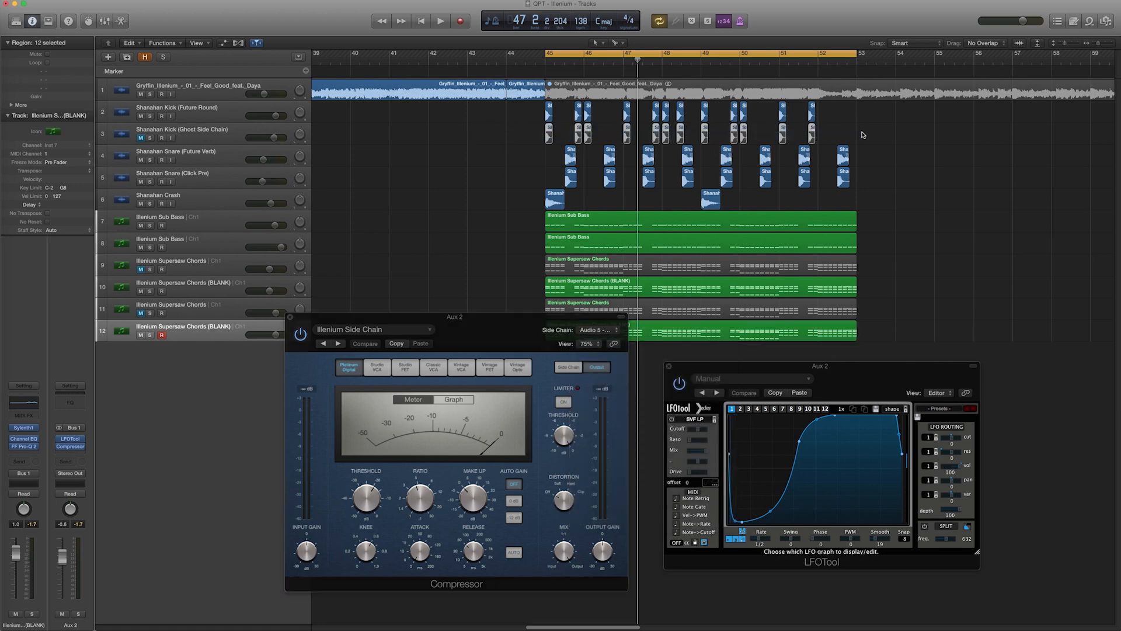
click(606, 330)
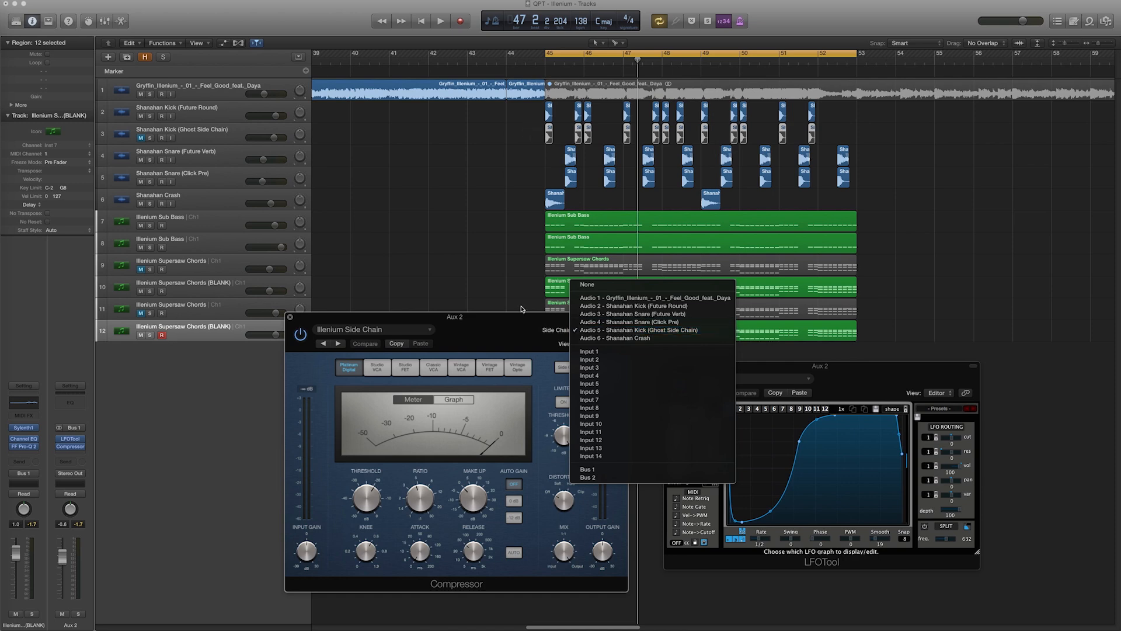
click(488, 320)
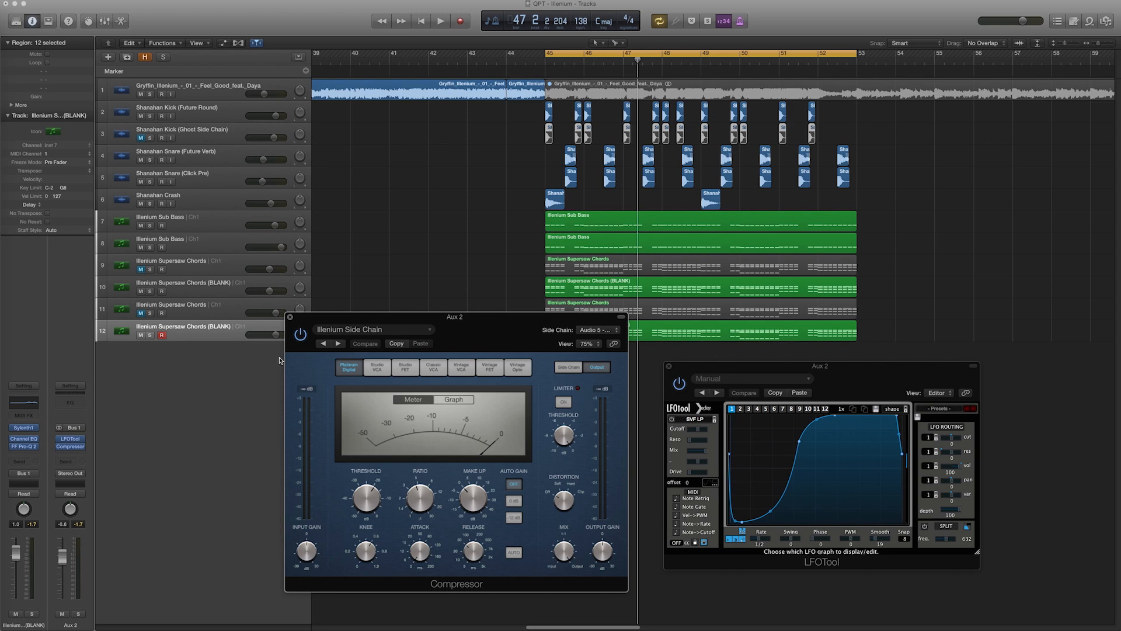
Play the song while switching the bus compressor's display between graph and meter views
key(space)
click(458, 402)
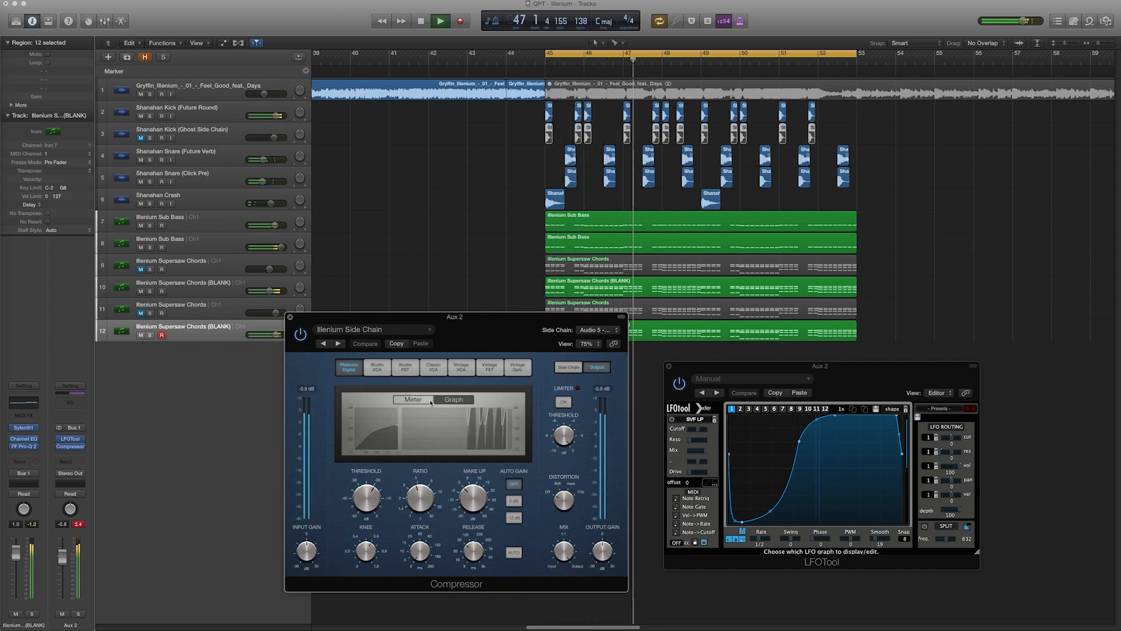
click(431, 402)
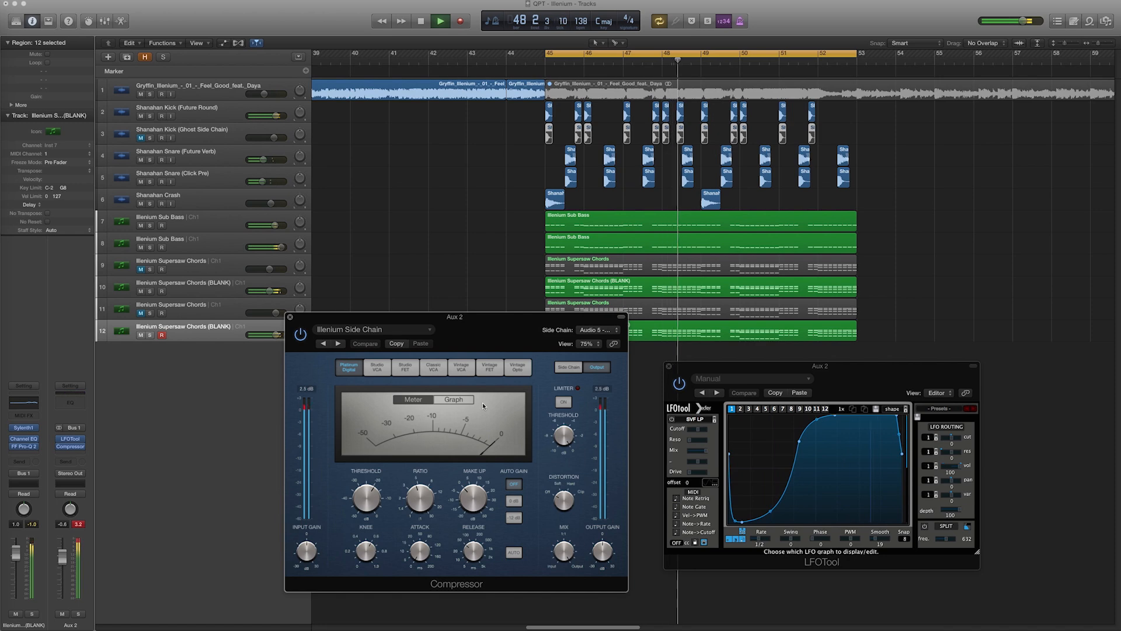
key(space)
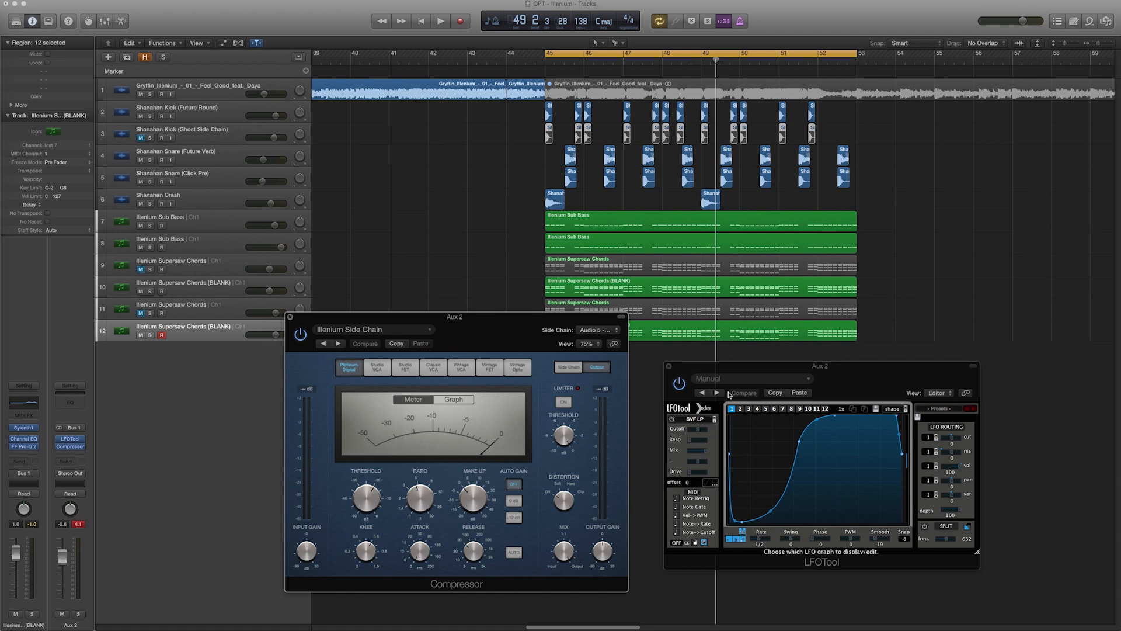
Play the song to audition the side-chain pumping on the Aux 2 bus
drag(844, 372, 818, 323)
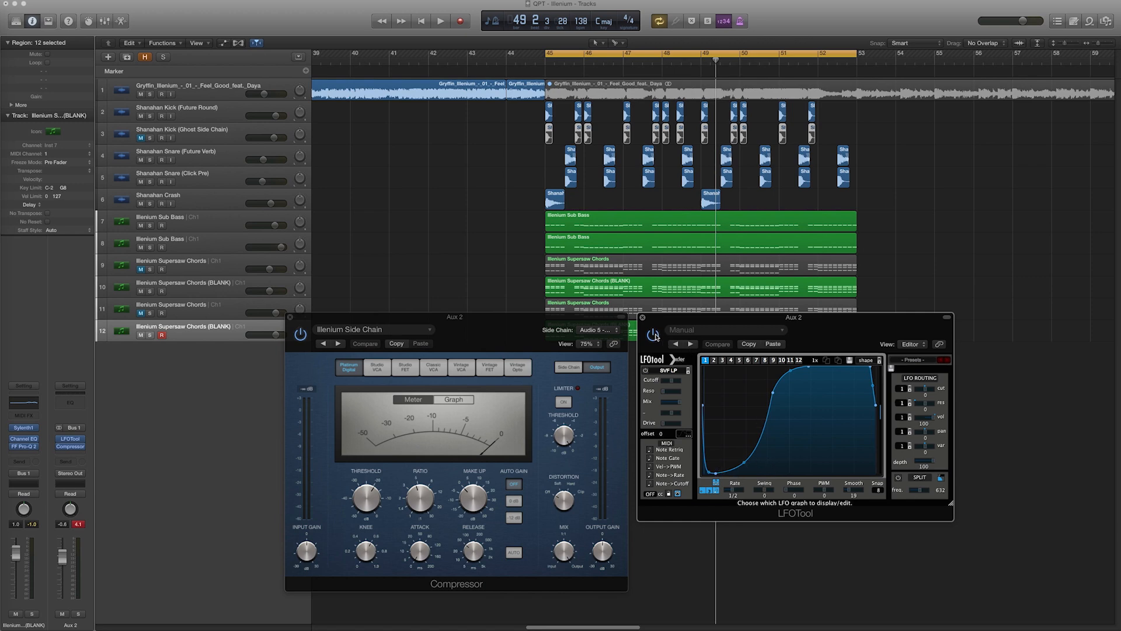
key(space)
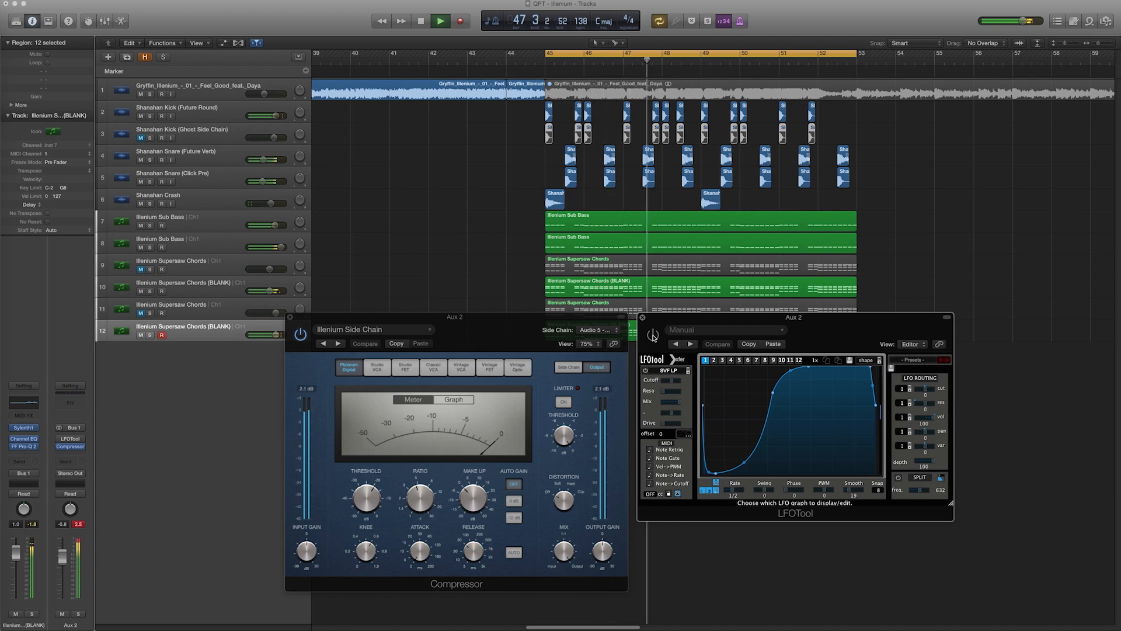
key(space)
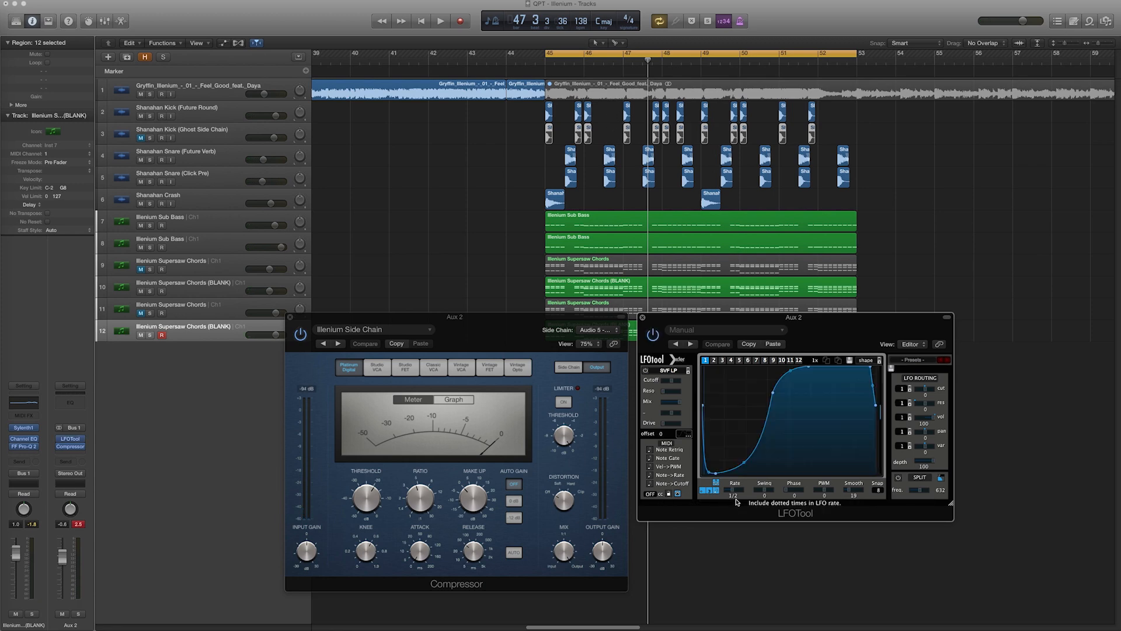
key(space)
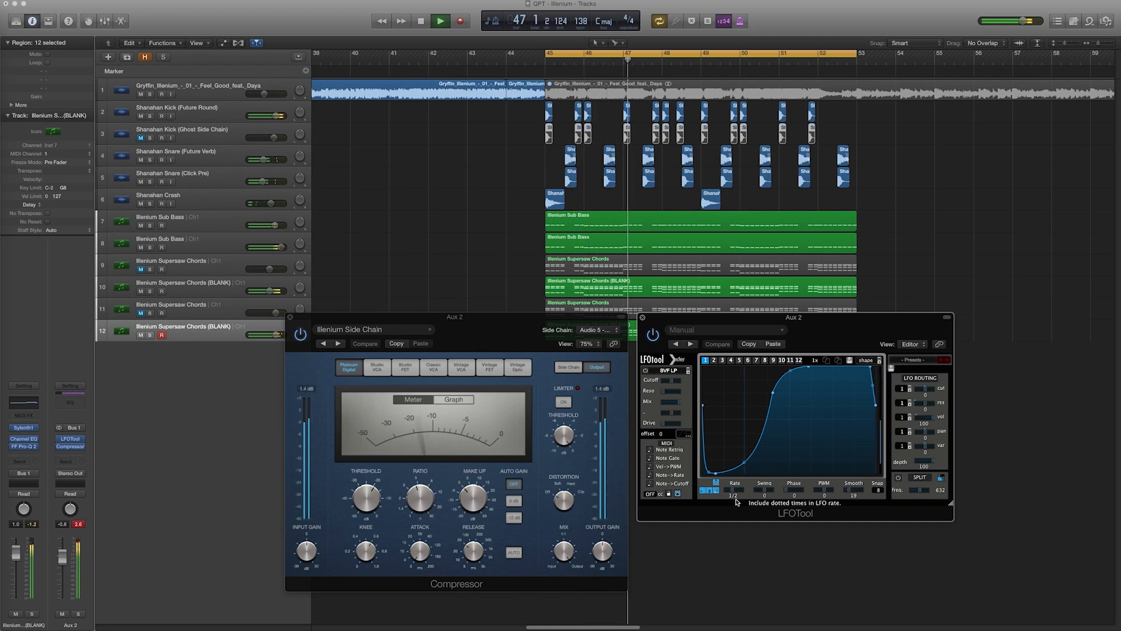
key(space)
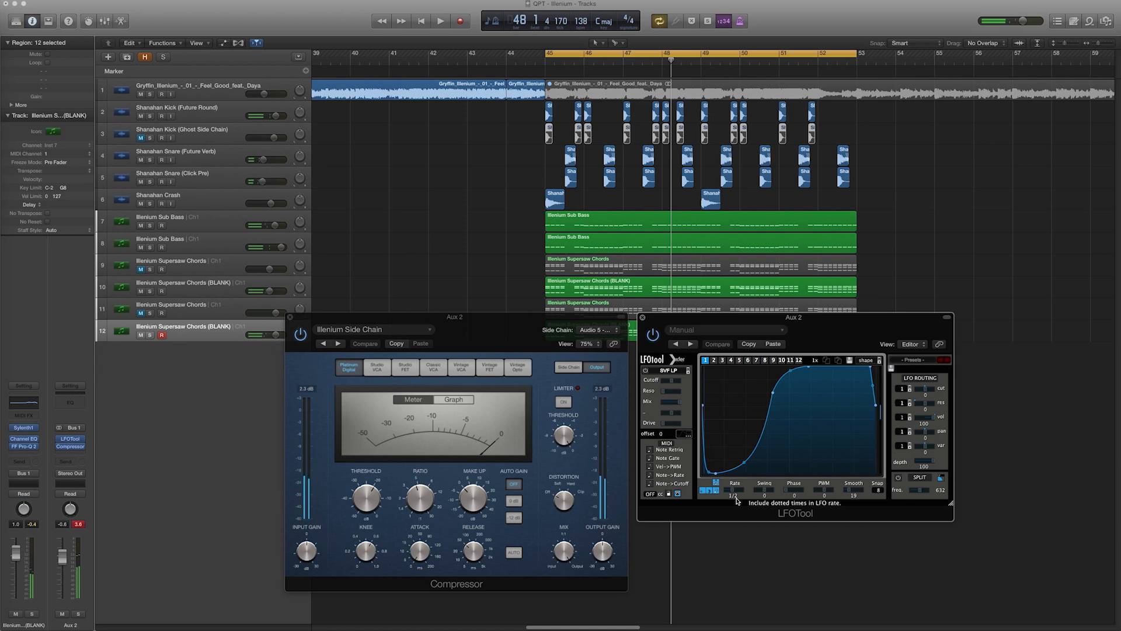
drag(738, 318, 733, 317)
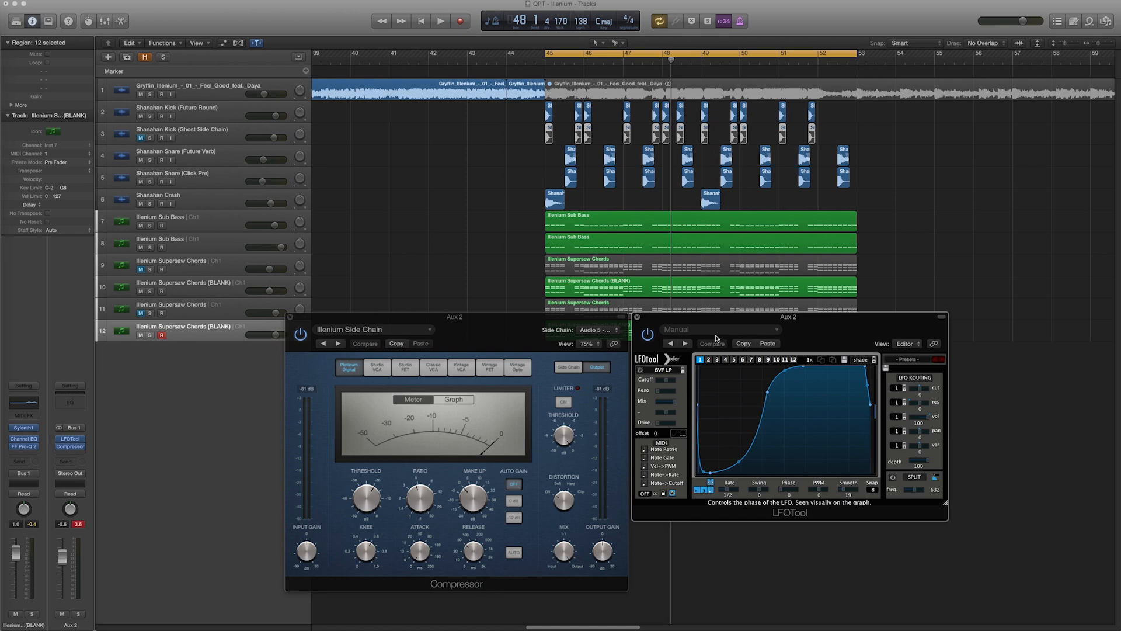
drag(713, 322, 772, 319)
drag(603, 325, 561, 315)
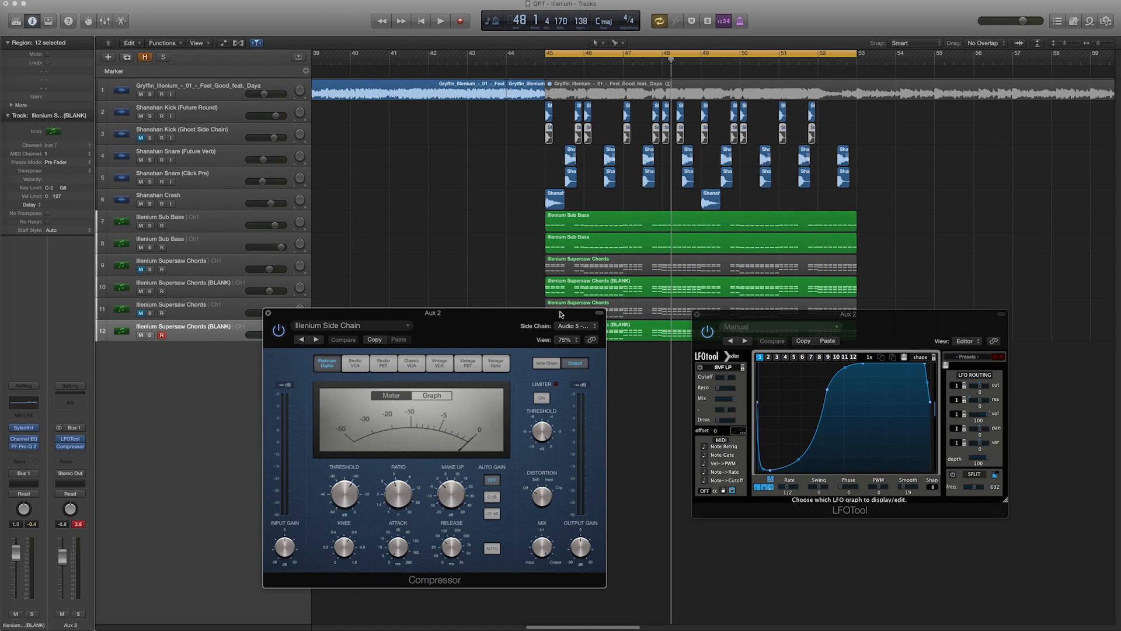
drag(518, 315, 546, 316)
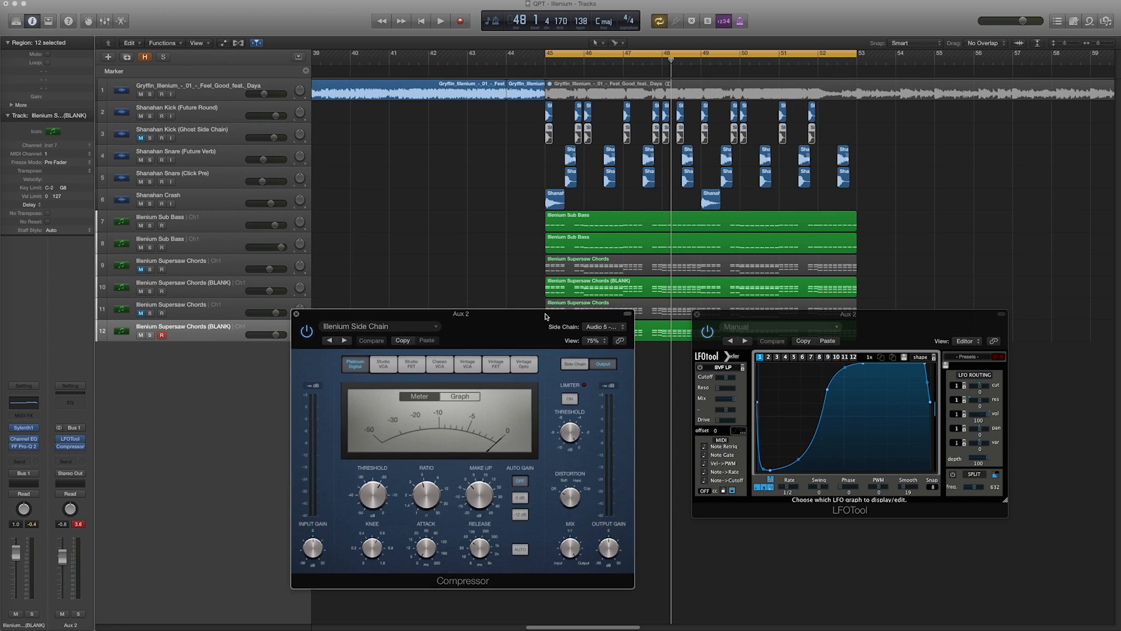